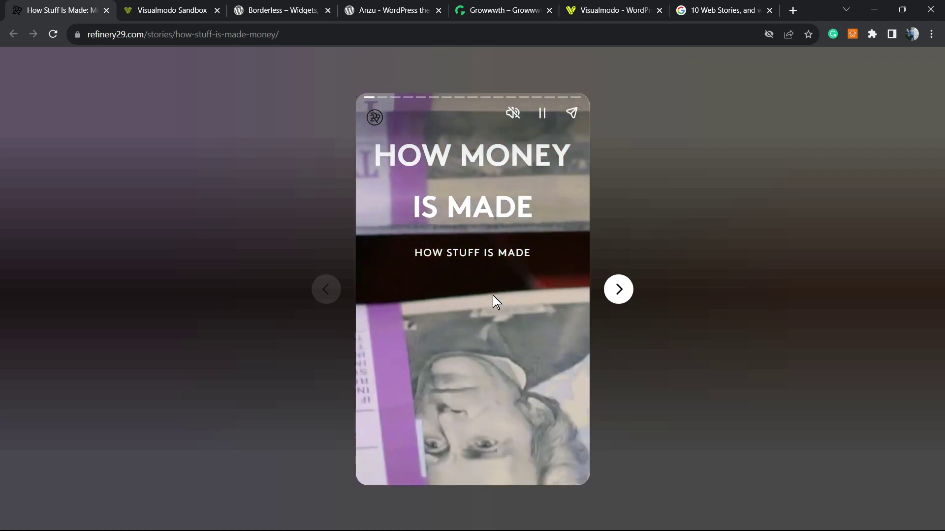
Step: Page through the 'How Stuff Is Made: Money' story, past the ad, to Step Four: Paper and Ink
click(606, 289)
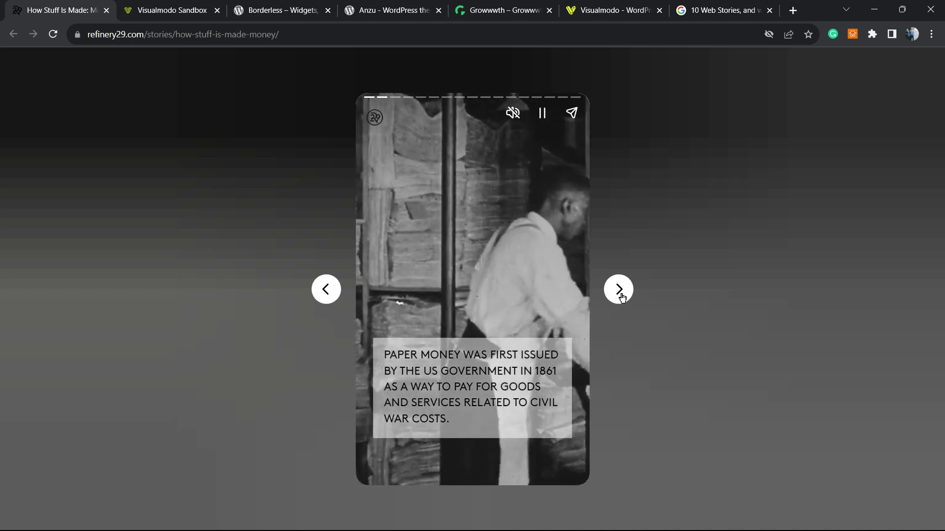
click(621, 296)
click(621, 295)
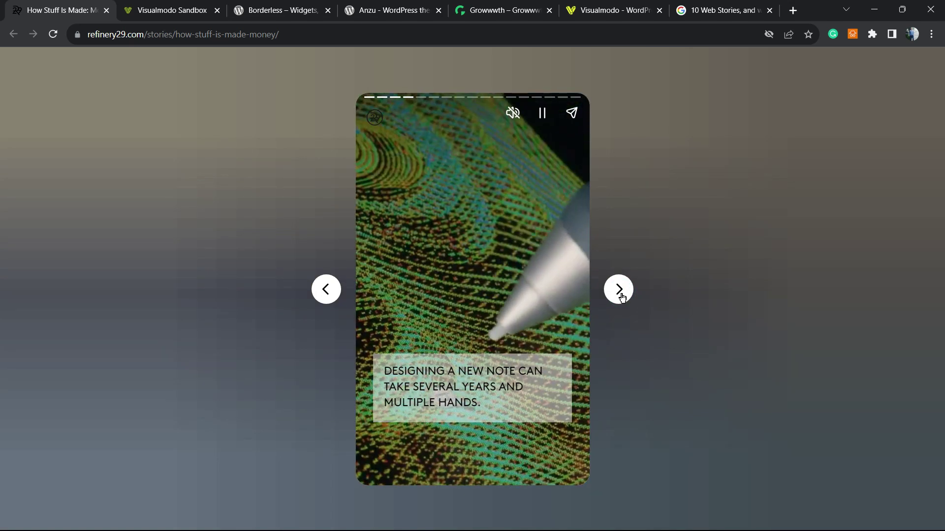
click(622, 297)
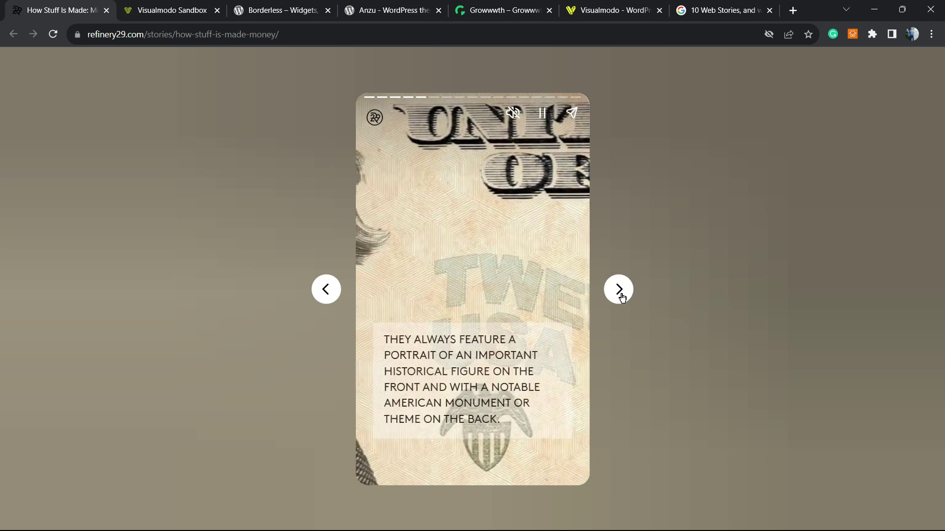
click(621, 297)
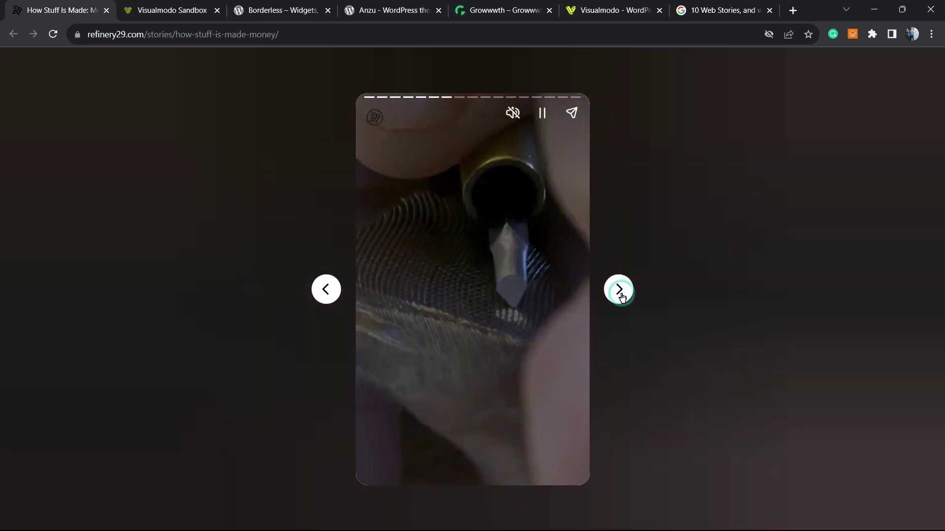
click(622, 297)
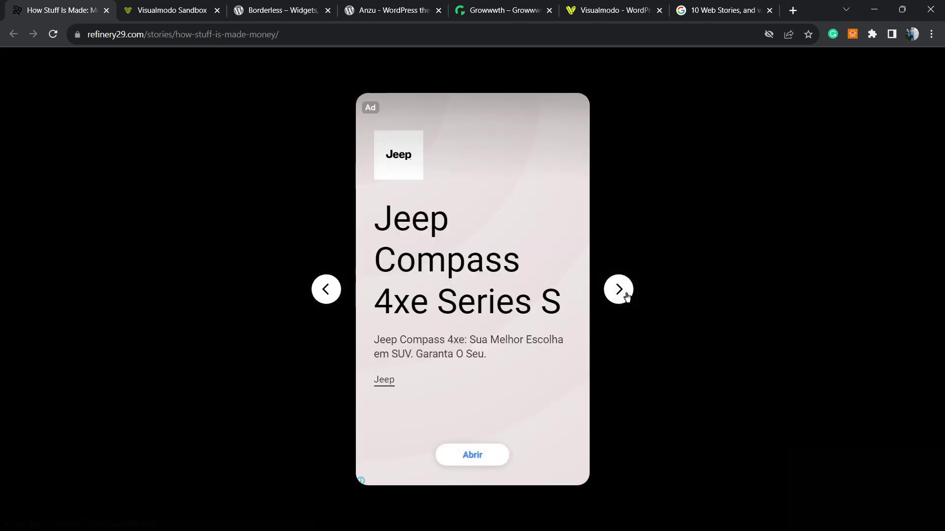
click(612, 289)
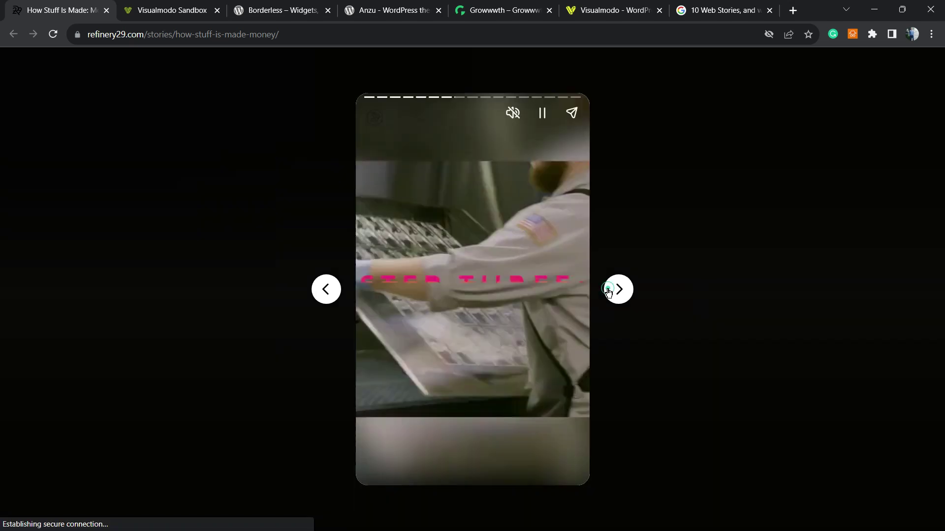
click(329, 283)
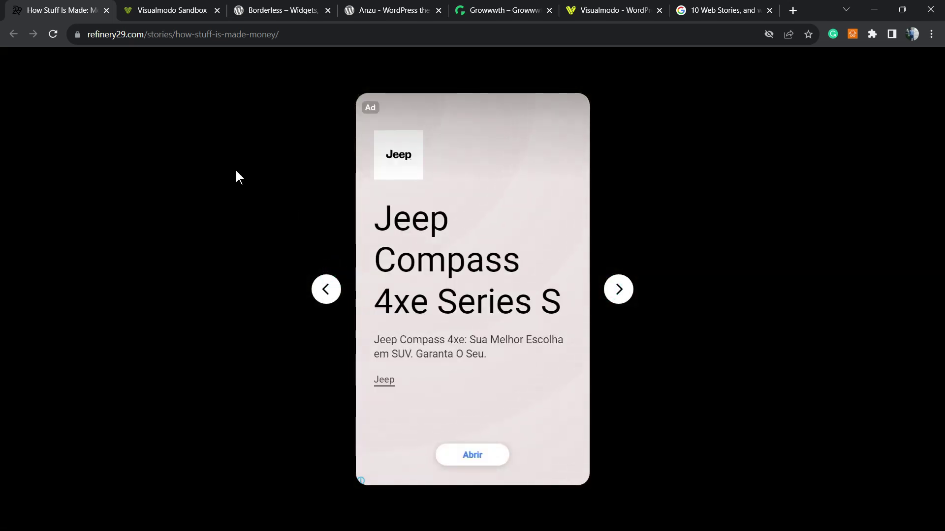
click(612, 289)
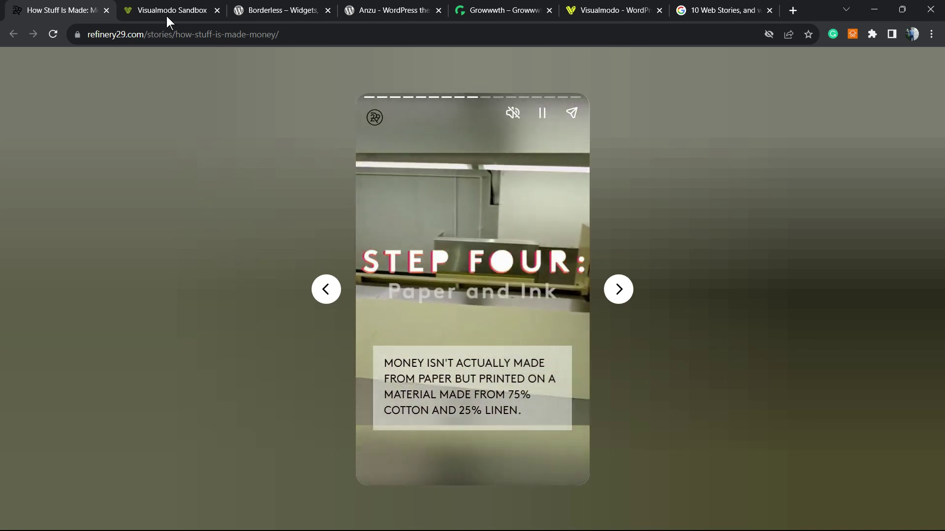
Step: Go from the Visualmodo Sandbox tab to the admin's Add Plugins page and zoom in
click(166, 13)
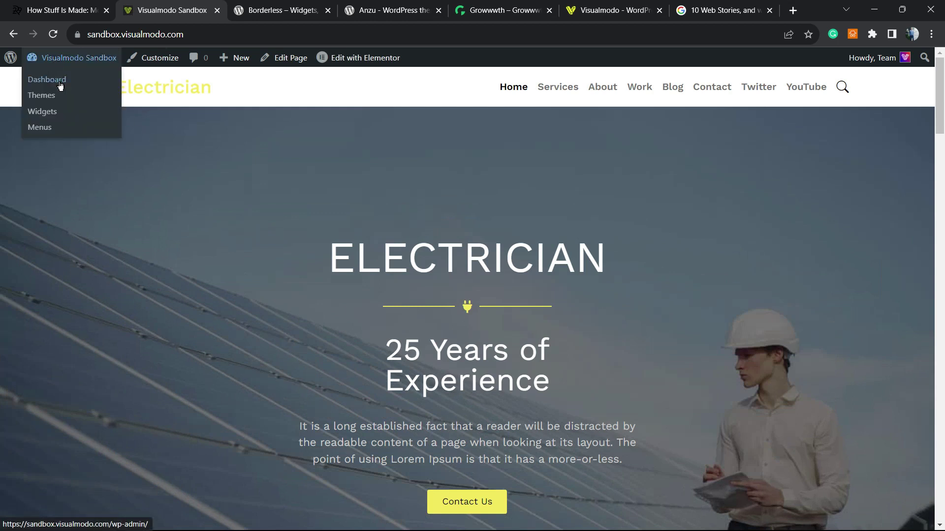
click(60, 86)
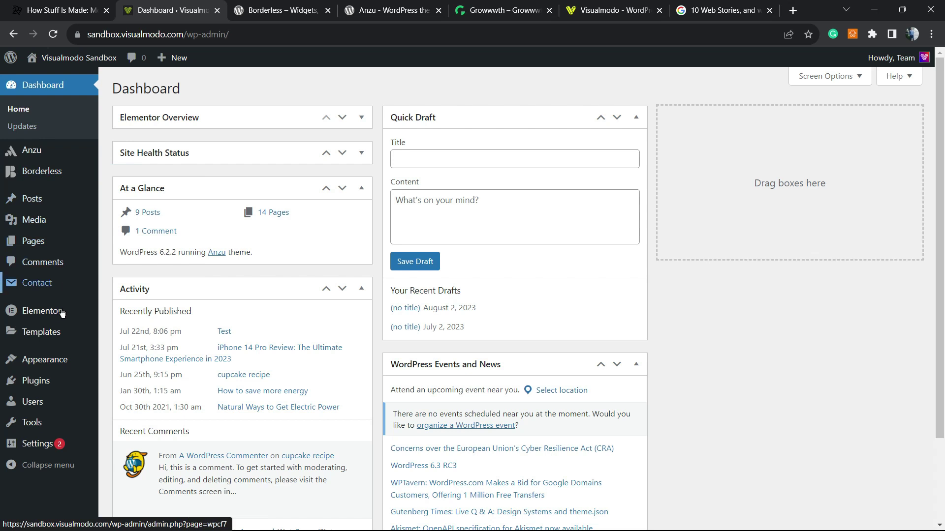
mouse_move(35, 381)
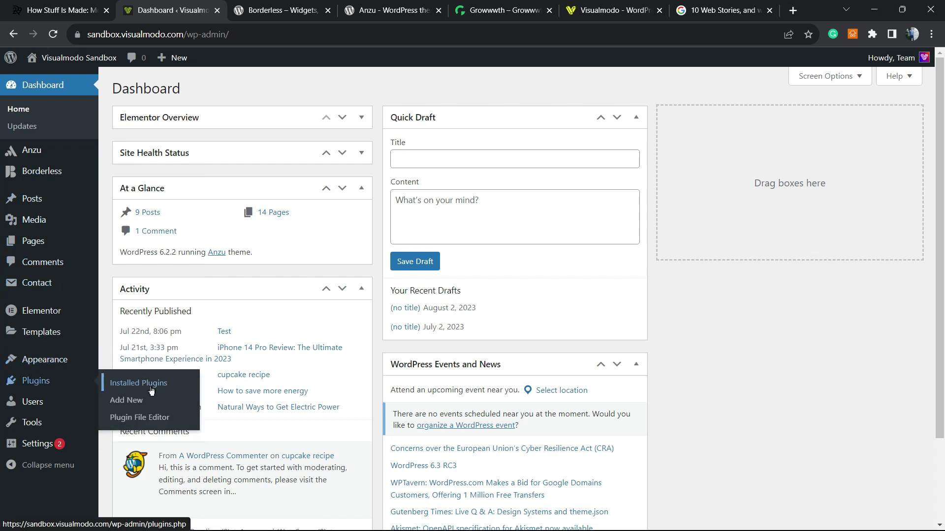
click(154, 402)
key(ctrl+plus)
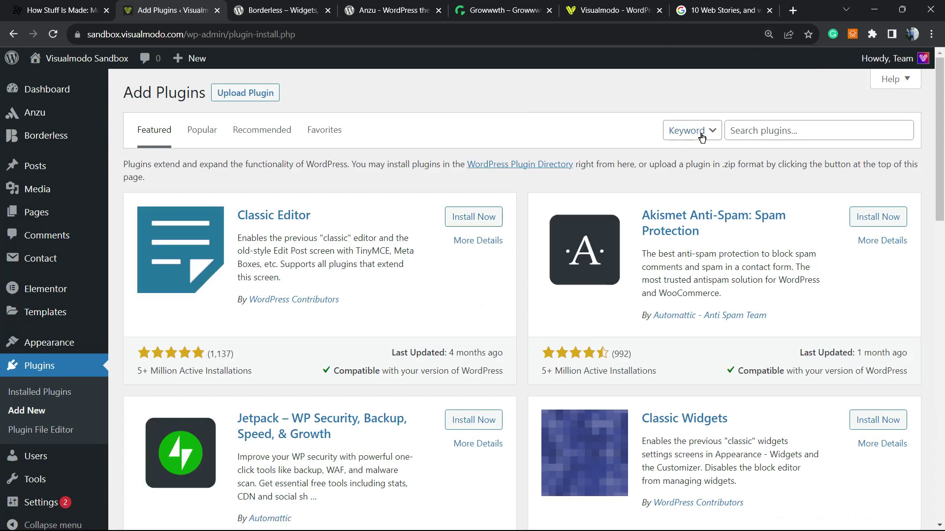
Step: Clear the mistaken search text and search plugins for Web Stories
click(767, 132)
text(excelente trabalho!)
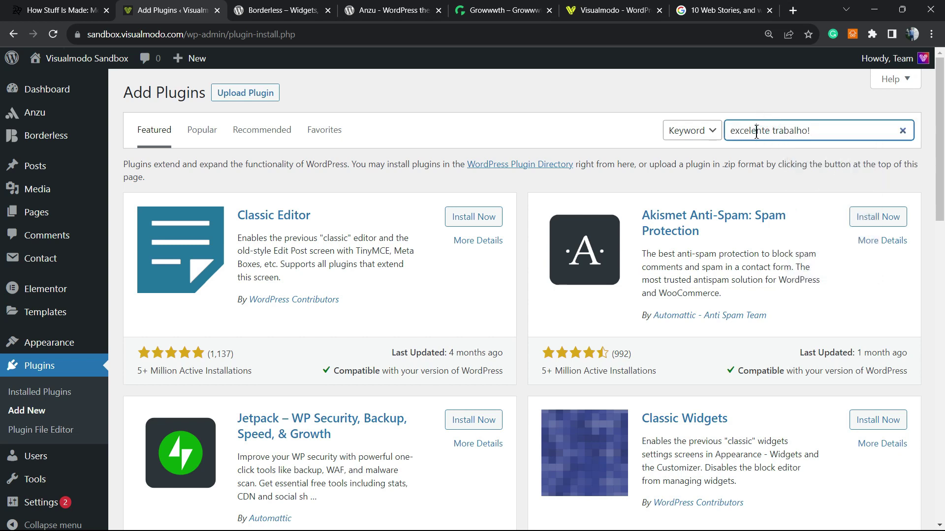
key(ctrl+a)
key(BackSpace)
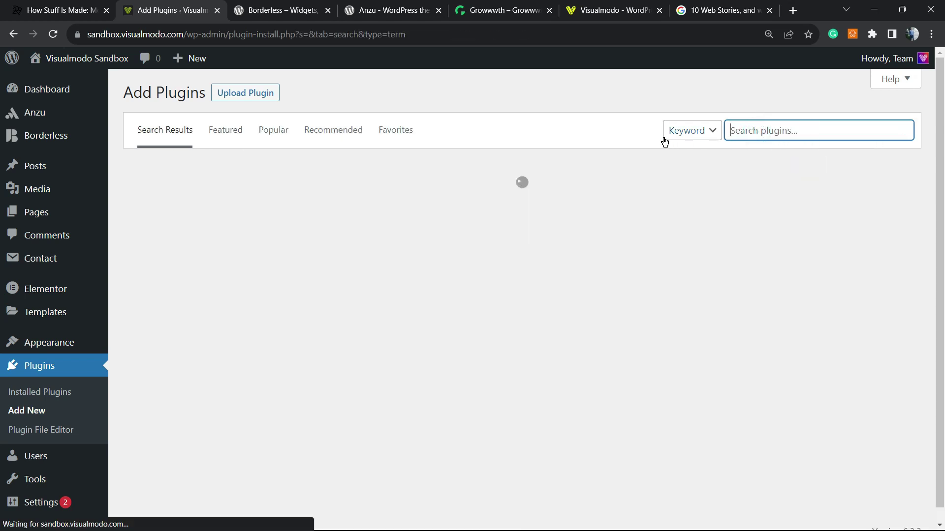
text(web stori)
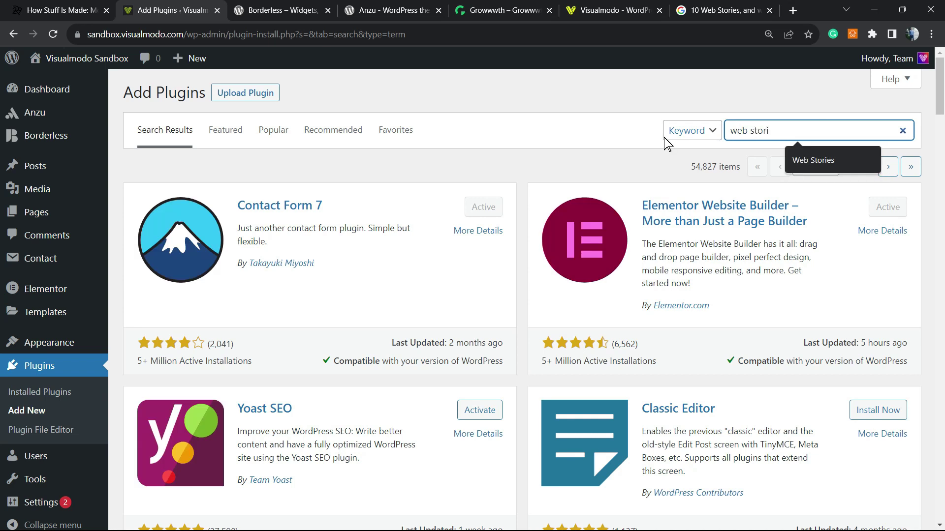
text(es)
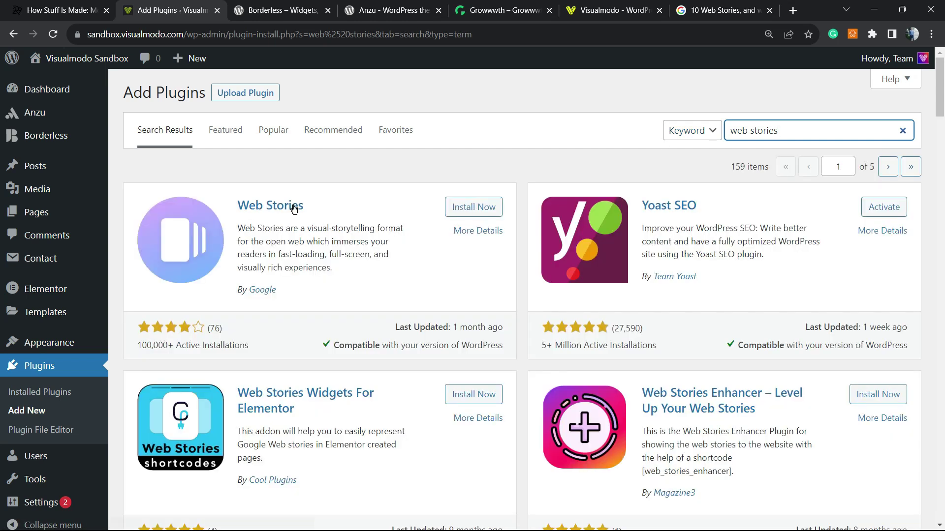
Step: Install and activate Google's Web Stories plugin
mouse_move(302, 294)
mouse_down()
mouse_move(250, 286)
mouse_move(307, 298)
mouse_up()
click(469, 215)
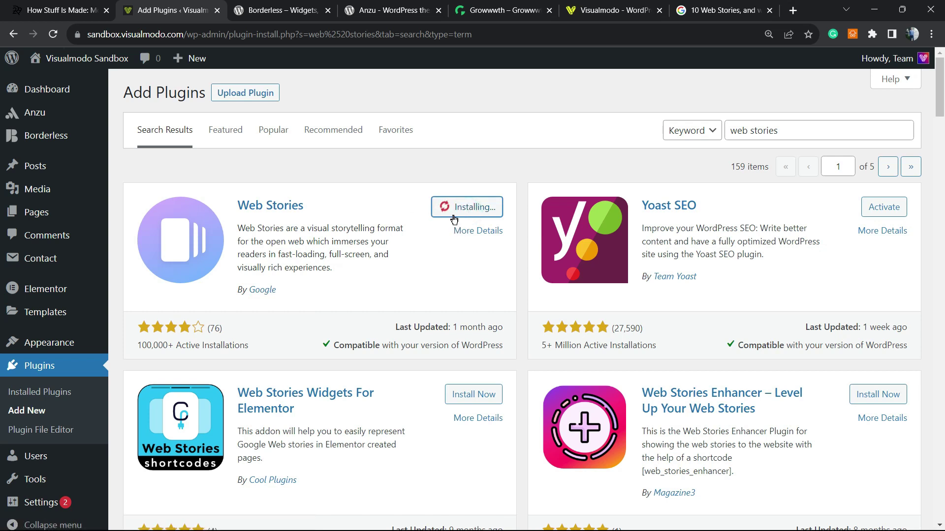
click(490, 214)
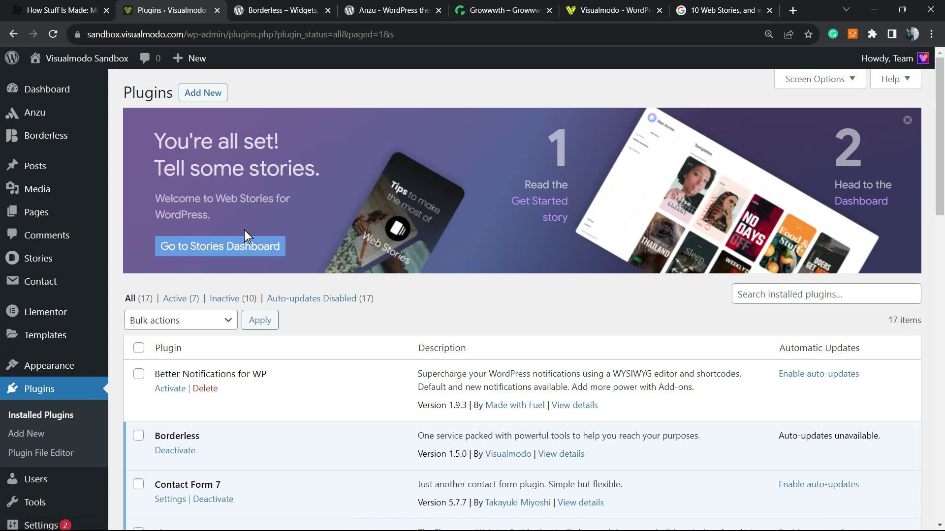
Step: Scroll through the Web Stories template gallery and pick the self-driving cars template
click(196, 250)
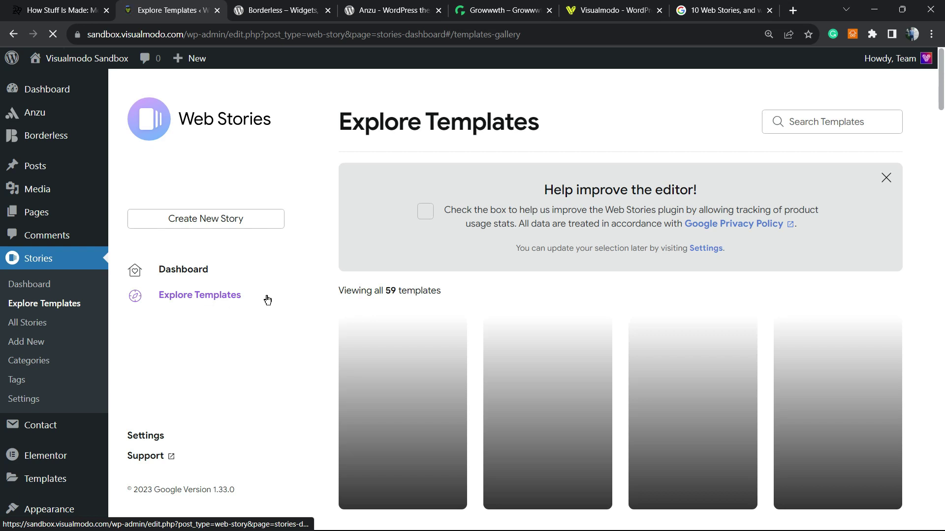
scroll(390, 300, down, 2)
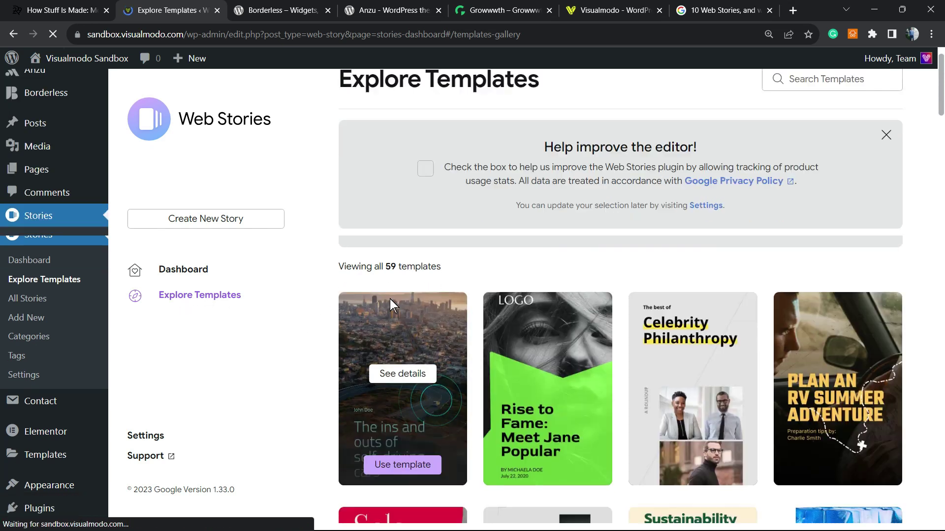
scroll(683, 283, down, 2)
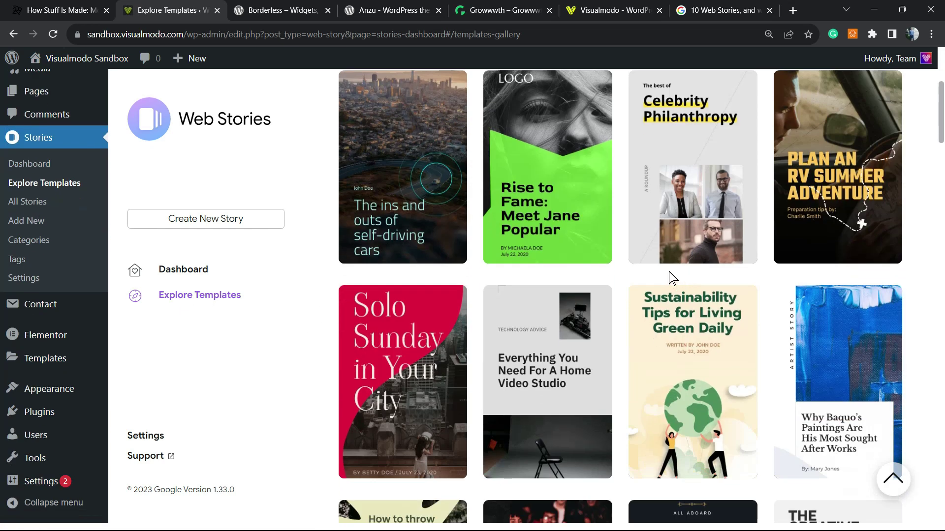
scroll(531, 299, down, 5)
scroll(815, 320, down, 5)
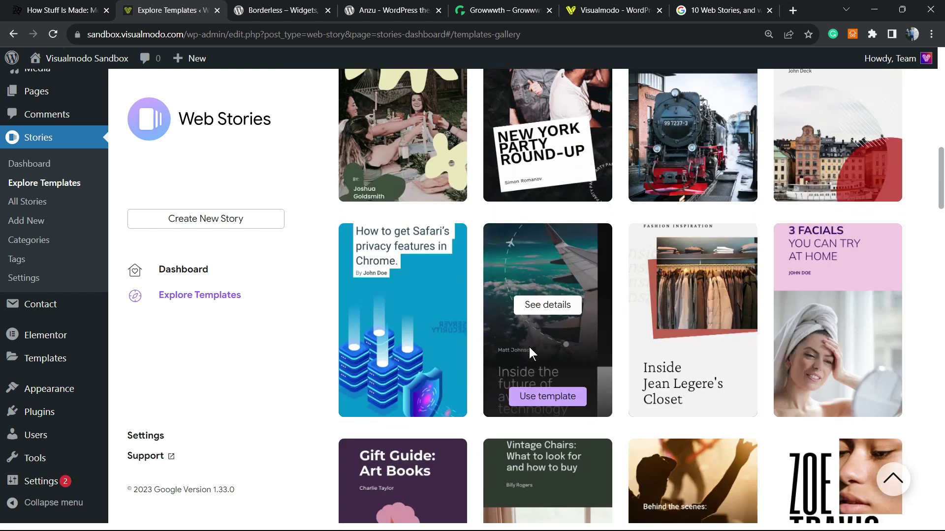
scroll(450, 358, up, 3)
scroll(445, 356, up, 7)
scroll(445, 354, up, 2)
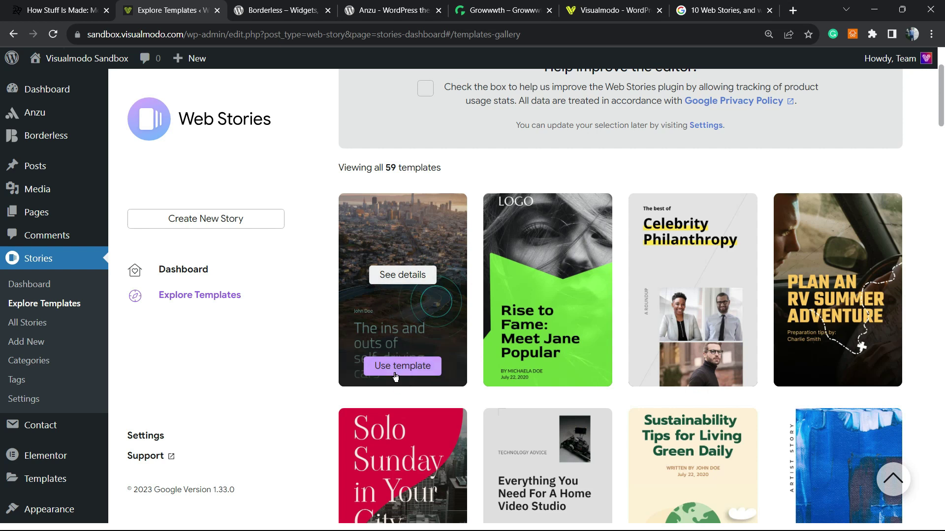
click(401, 369)
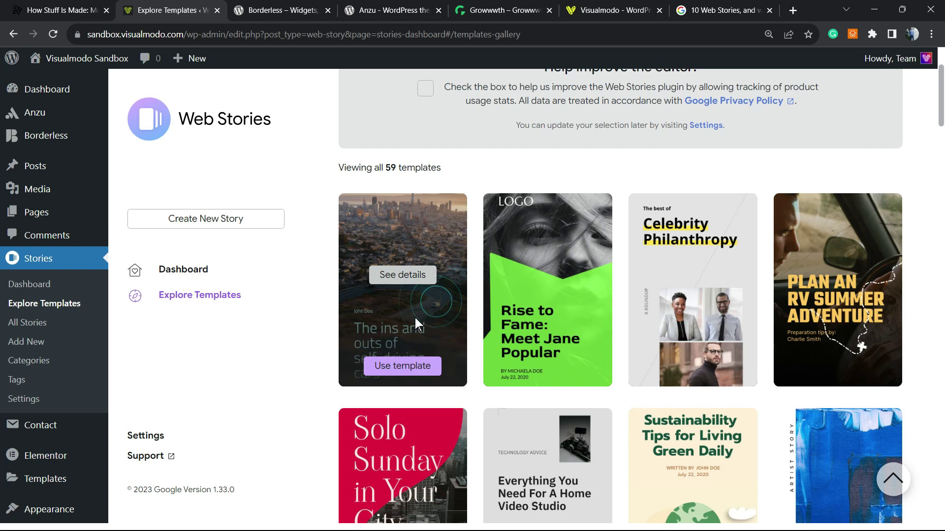
Step: Start a story from the self-driving cars template and select the first page's graphic and headline
click(400, 362)
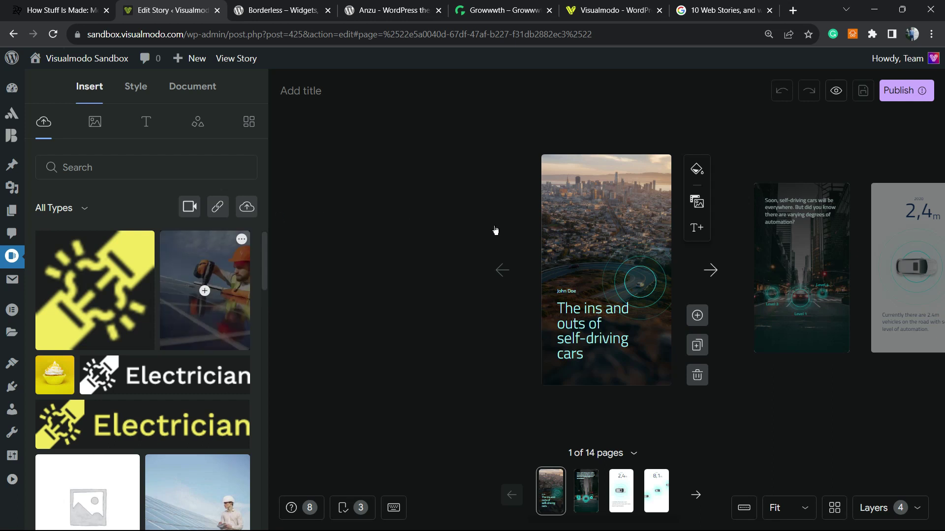
click(603, 308)
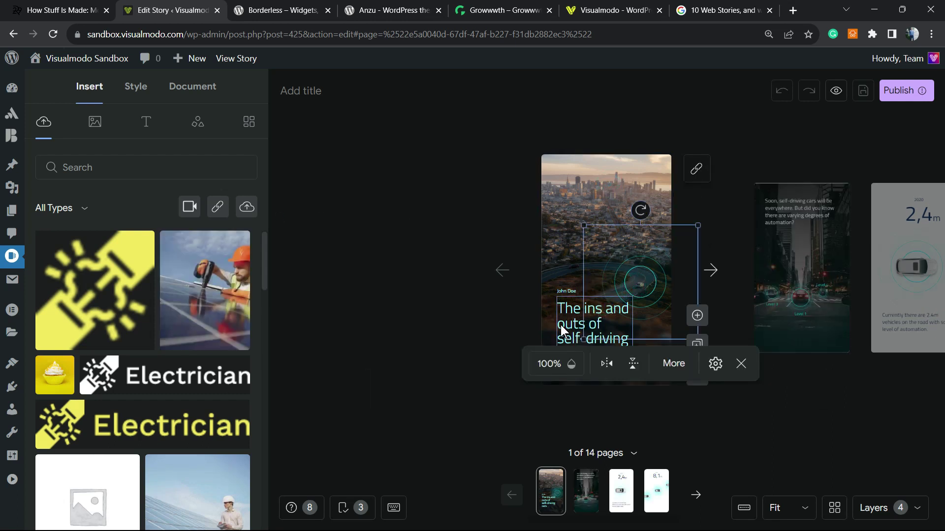
click(586, 330)
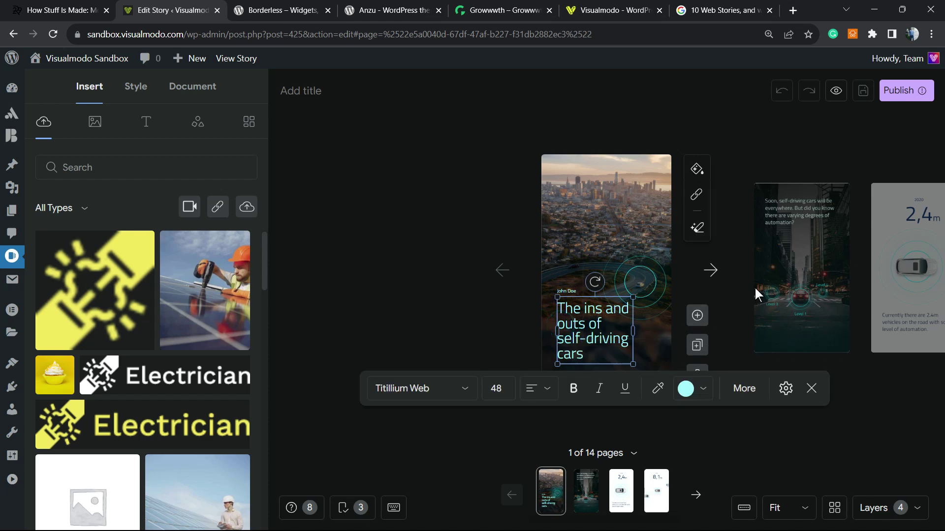
Step: Page through the story to page 4, checking the car graphic and the stock image library
click(710, 270)
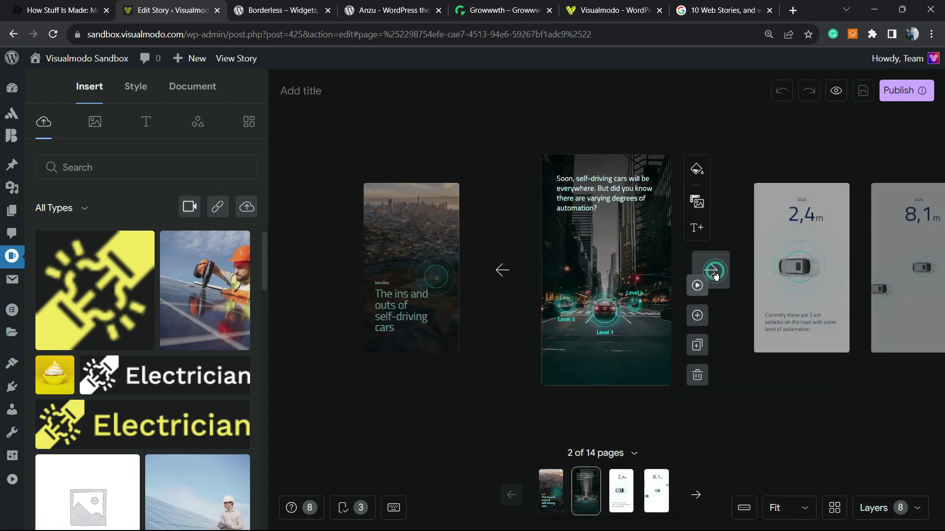
click(714, 273)
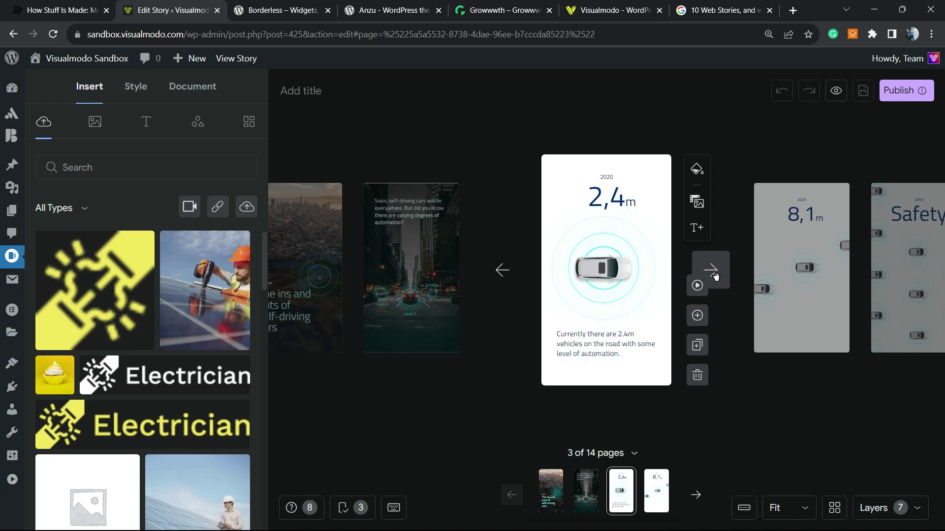
click(610, 268)
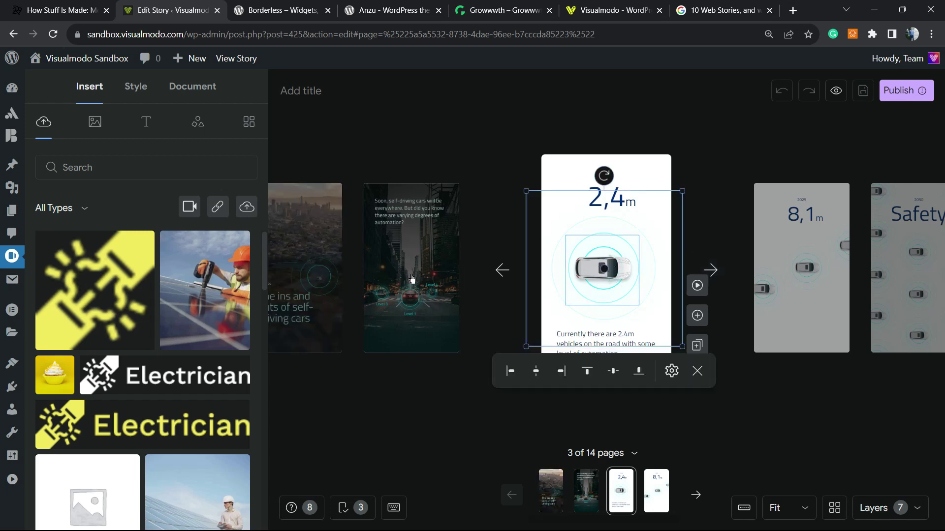
click(96, 123)
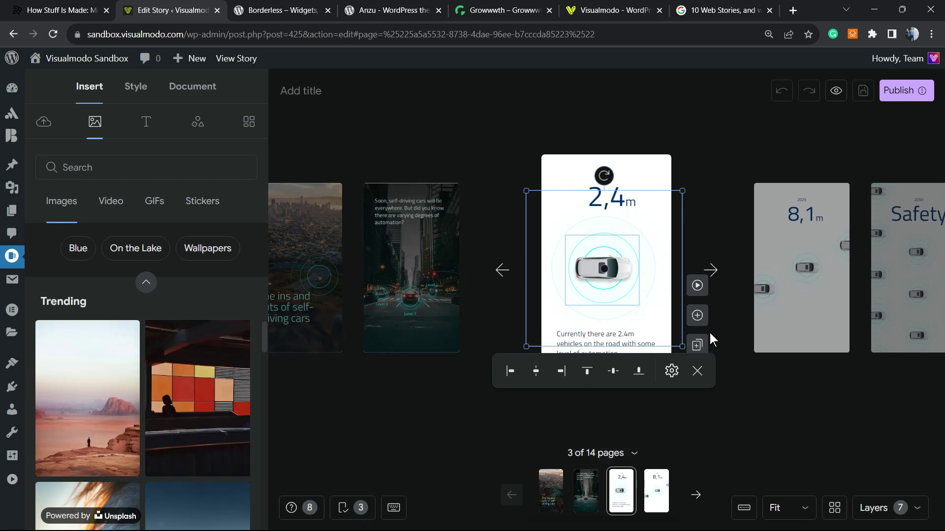
click(710, 269)
Step: Enter title 'Test' and description 'Test Test Test' in Story Details, then browse for a poster image
click(891, 91)
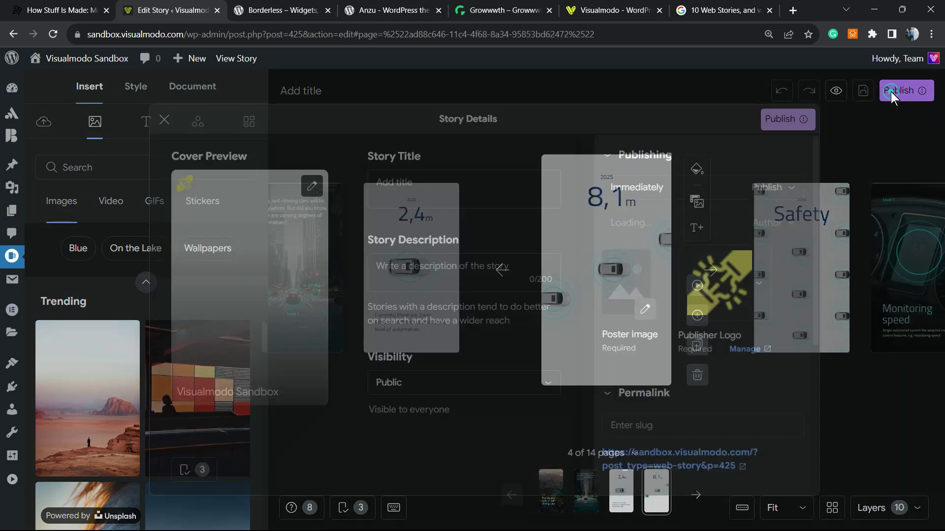
click(453, 186)
text(Test)
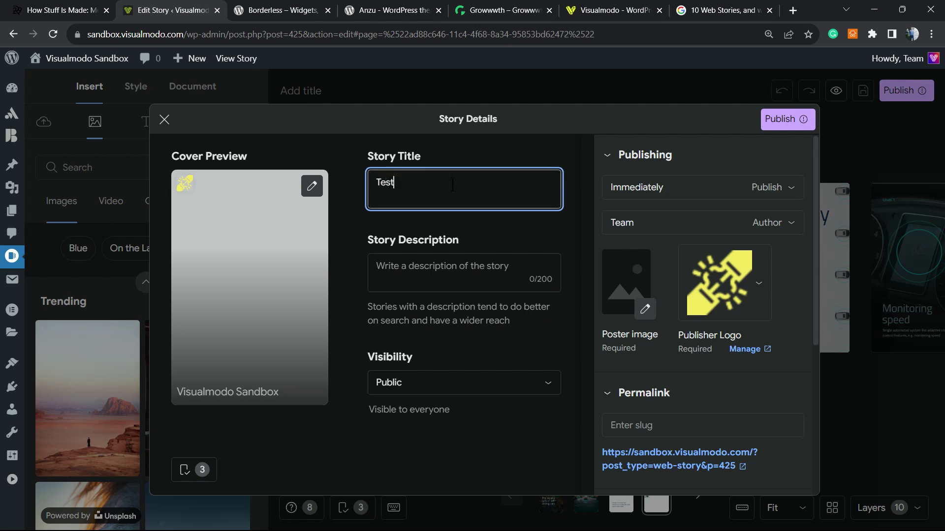
click(454, 266)
text(Test)
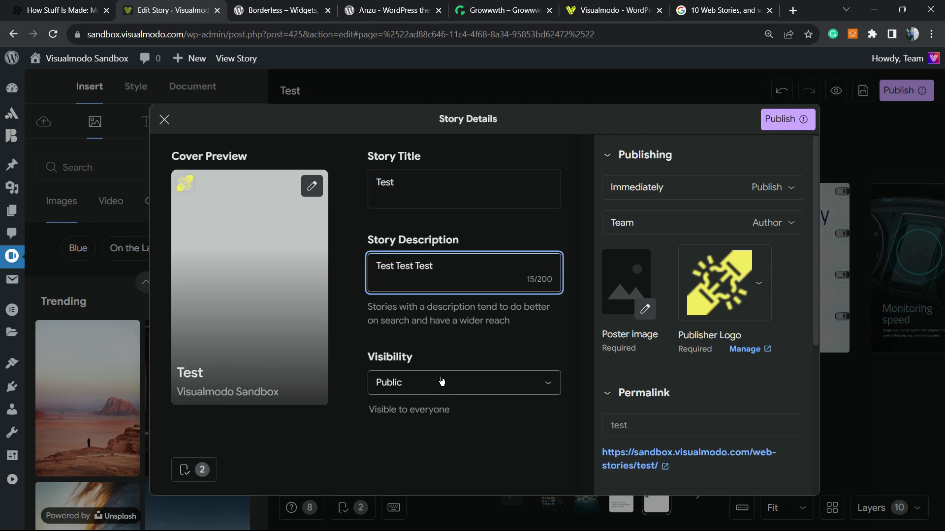
click(644, 309)
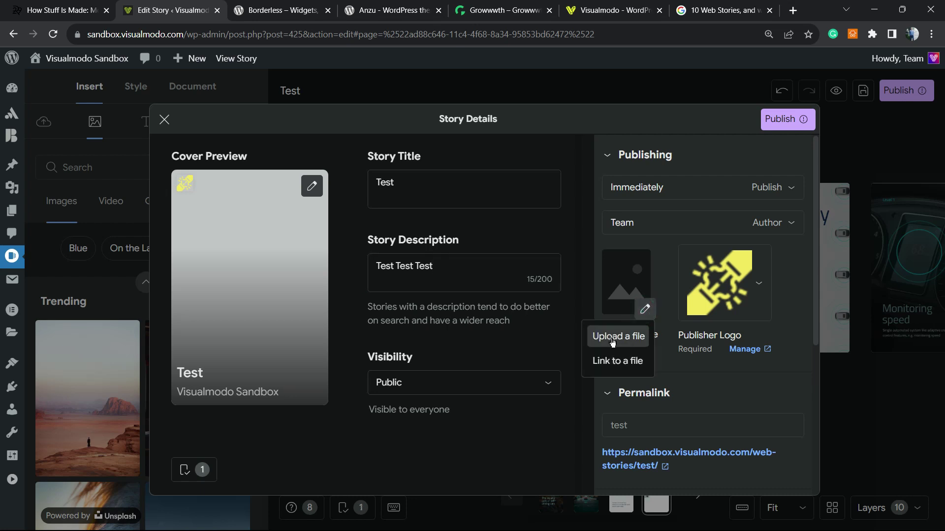
click(609, 338)
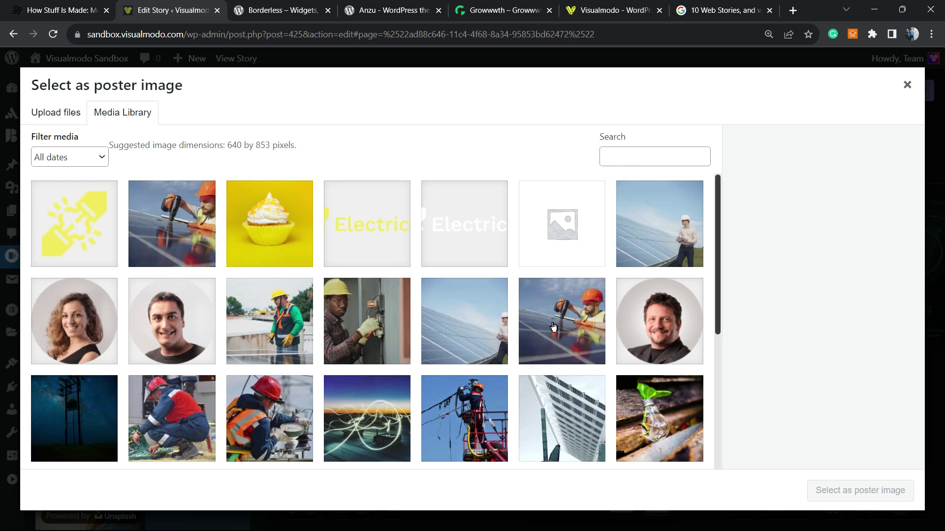
Step: Set the solar-panel electrician photo as poster, cropped with the crop box shifted left
click(553, 326)
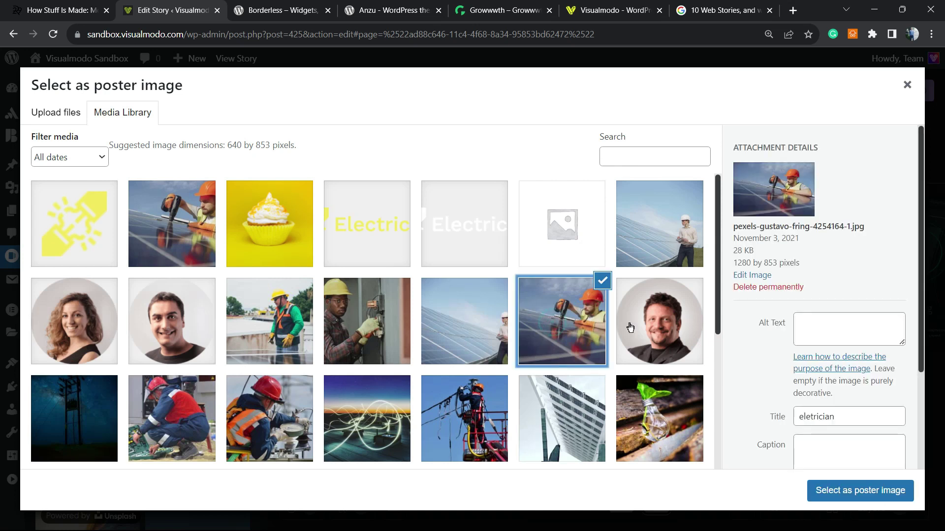
click(847, 485)
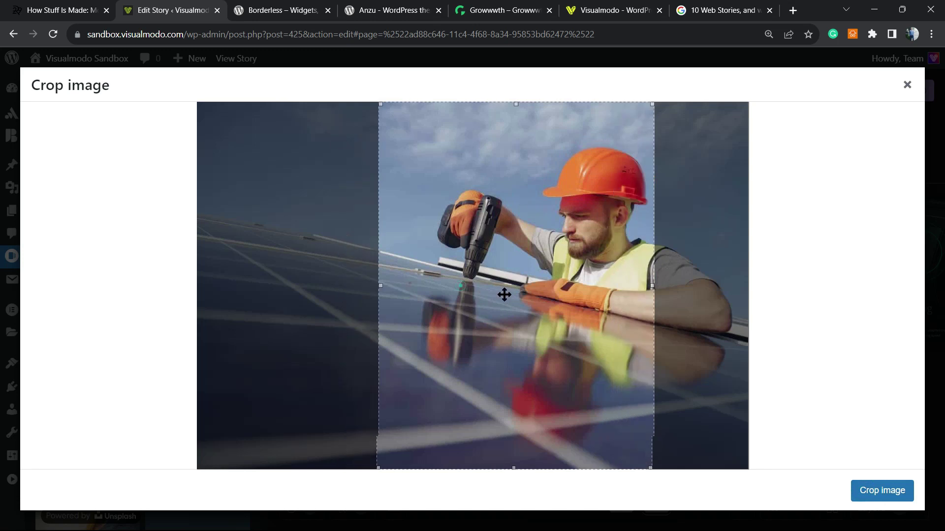
drag(504, 294, 461, 294)
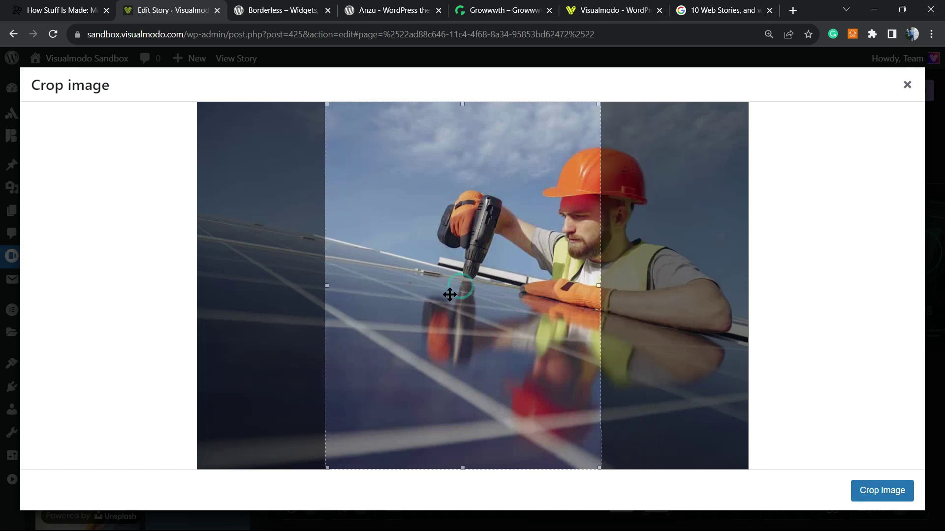
click(860, 492)
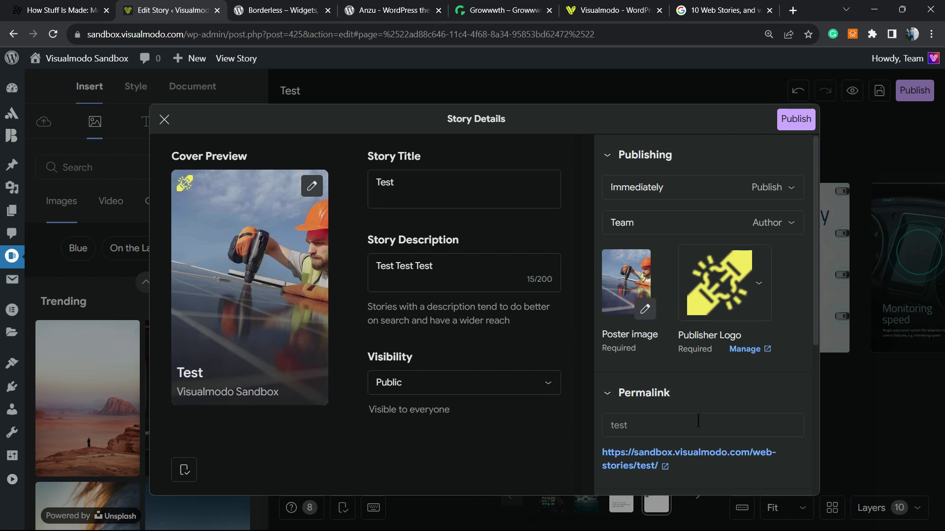
scroll(698, 421, down, 3)
scroll(673, 311, down, 2)
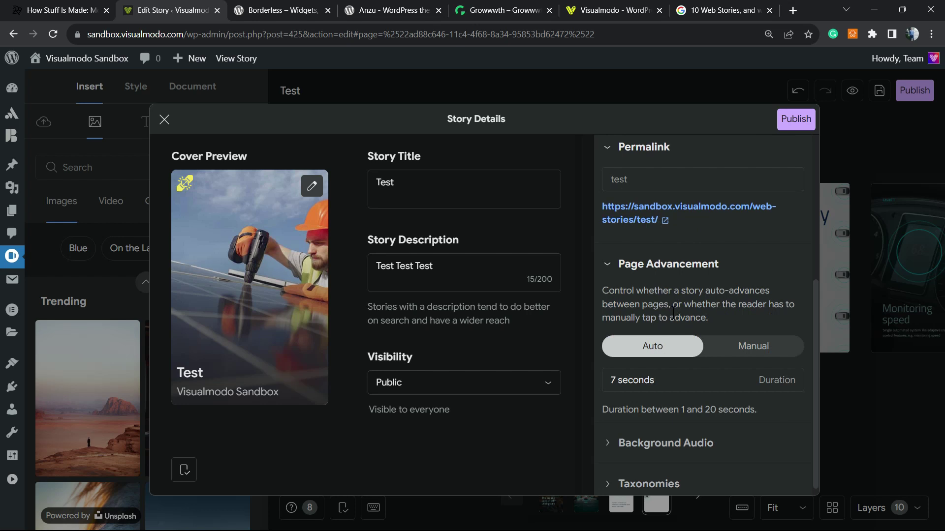
scroll(704, 271, up, 5)
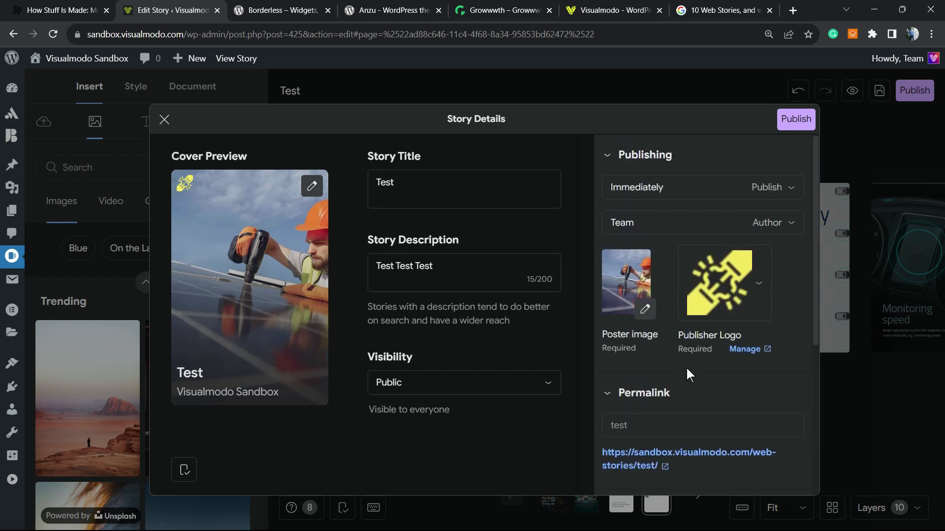
Step: Publish the story, dismiss the published message, and return to the WordPress dashboard
click(787, 122)
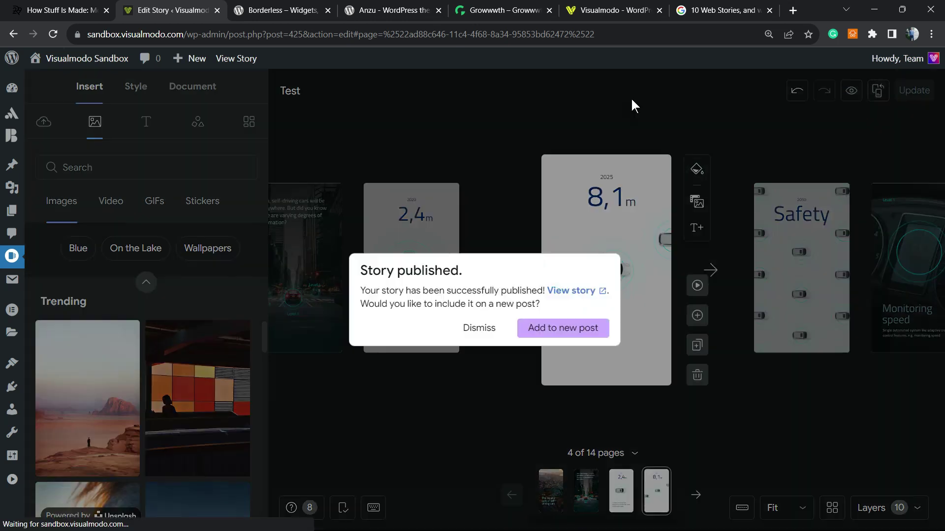
click(480, 328)
mouse_move(12, 87)
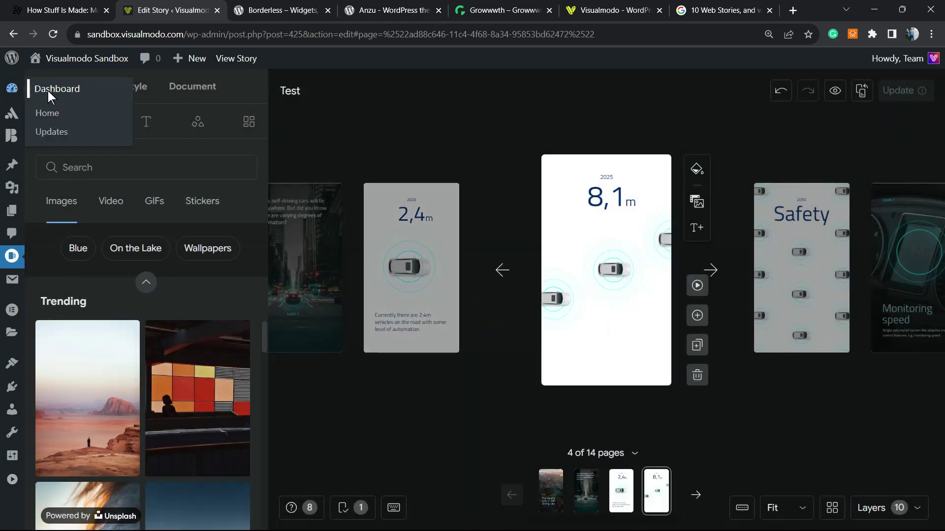
click(48, 90)
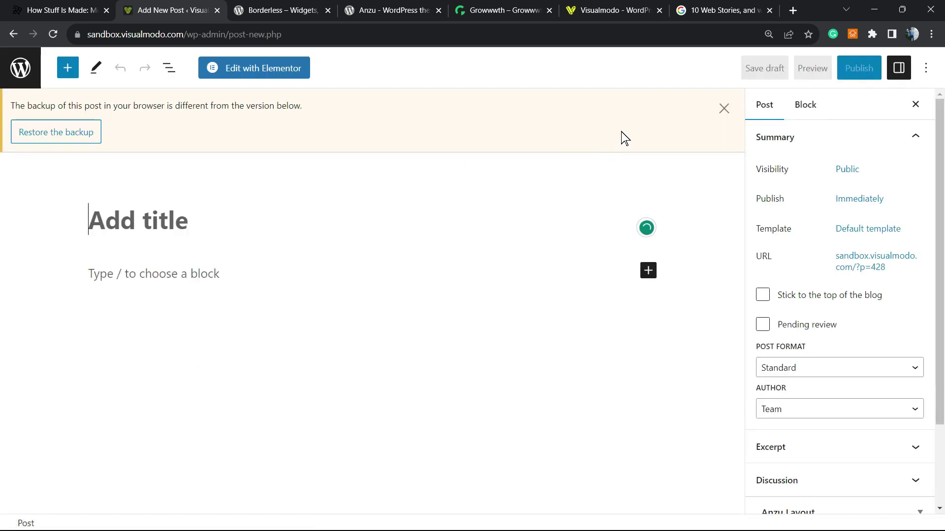
Step: Dismiss the backup notice and title the new post 'Web Stories 1'
click(721, 108)
click(225, 150)
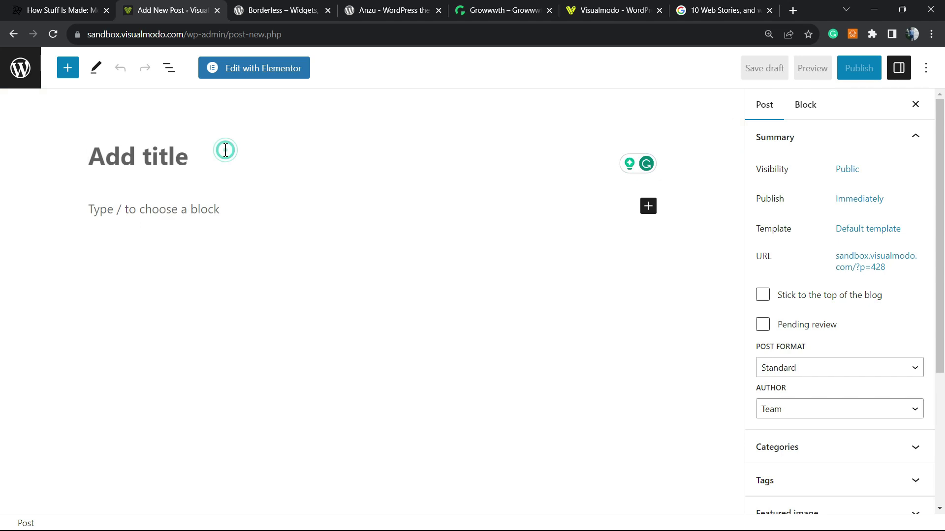
text(Web )
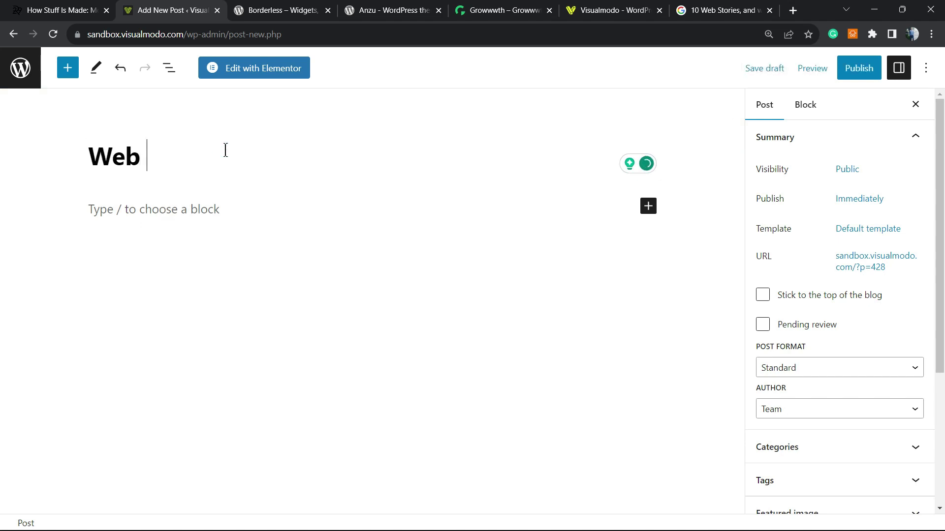
text(Stories 1)
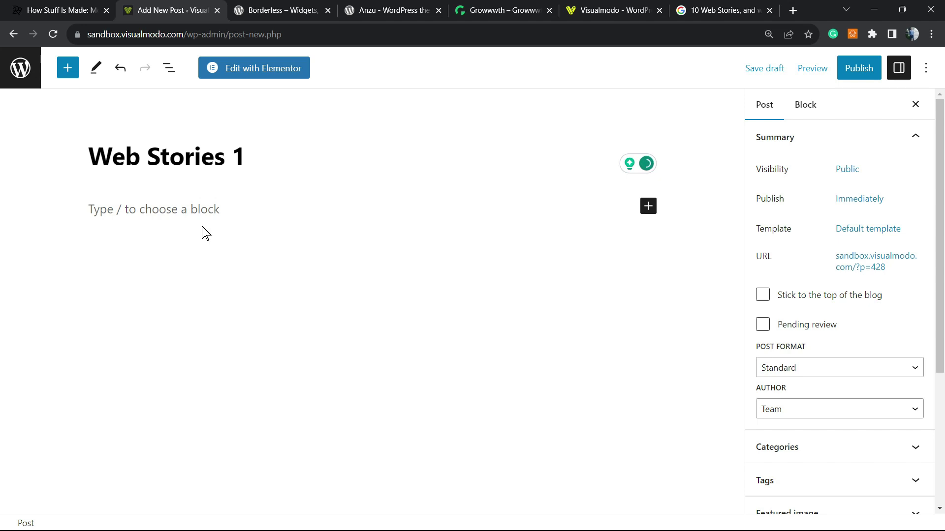
Step: From the first paragraph, search the block inserter for 'web'
click(201, 209)
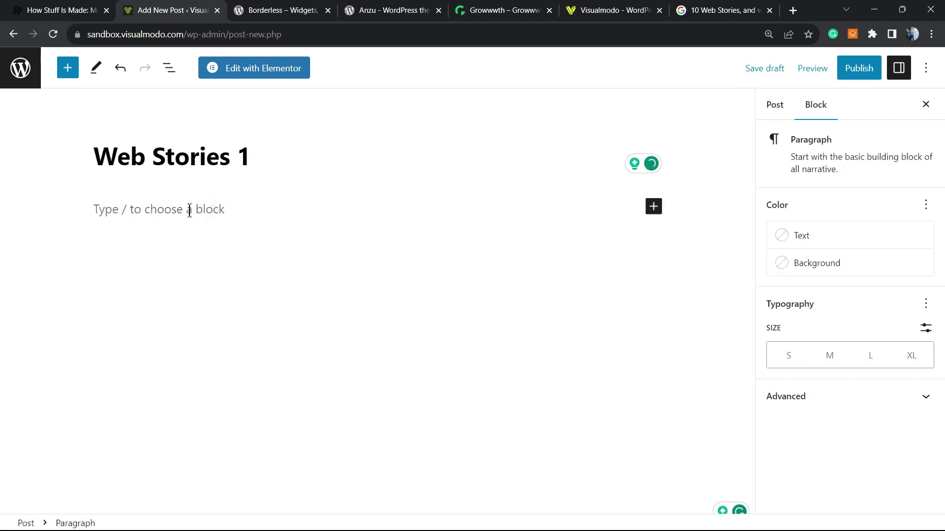
click(189, 210)
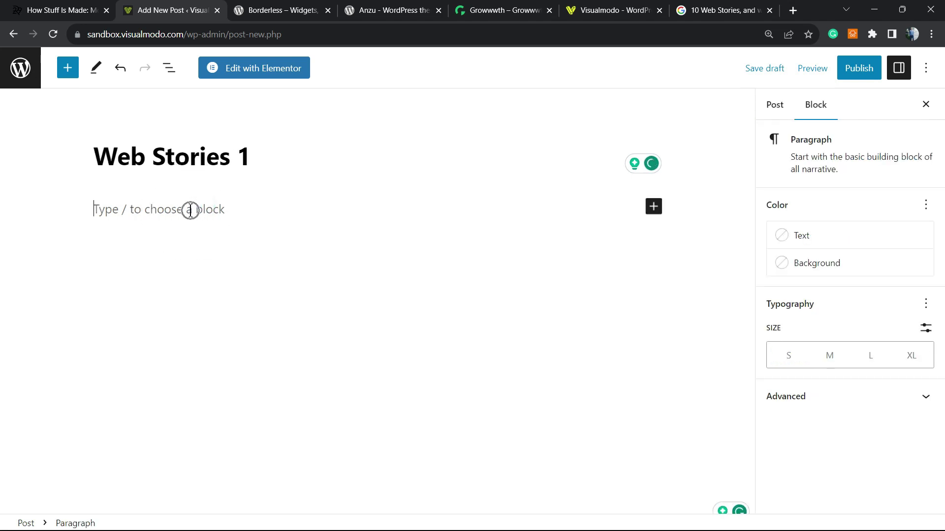
click(653, 207)
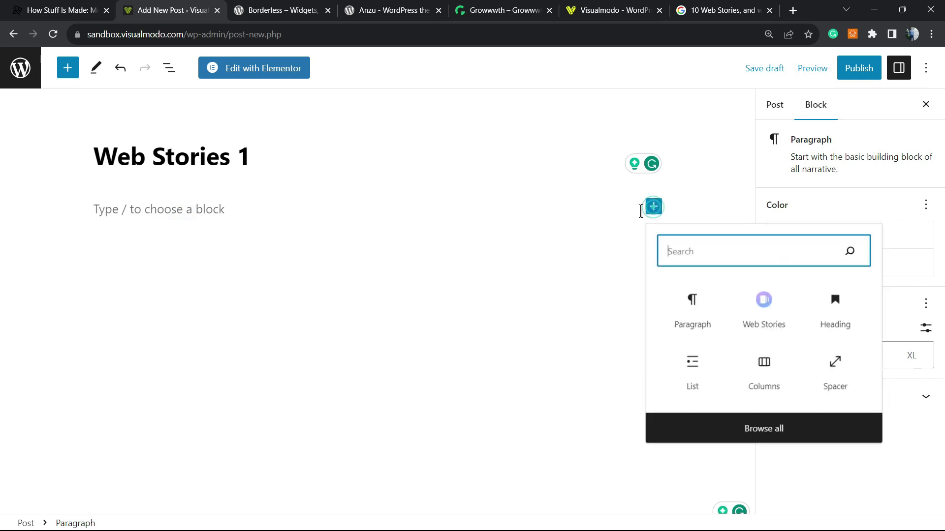
click(693, 254)
text(we)
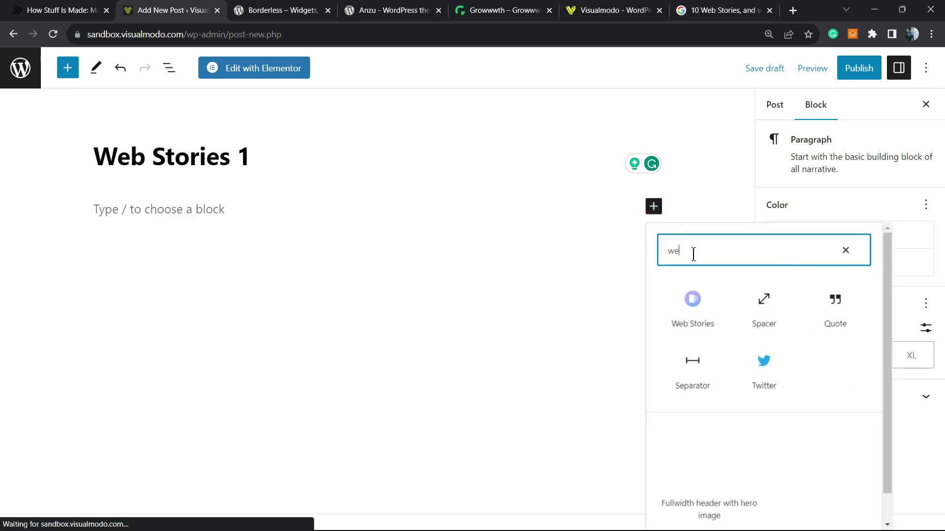
text(b st)
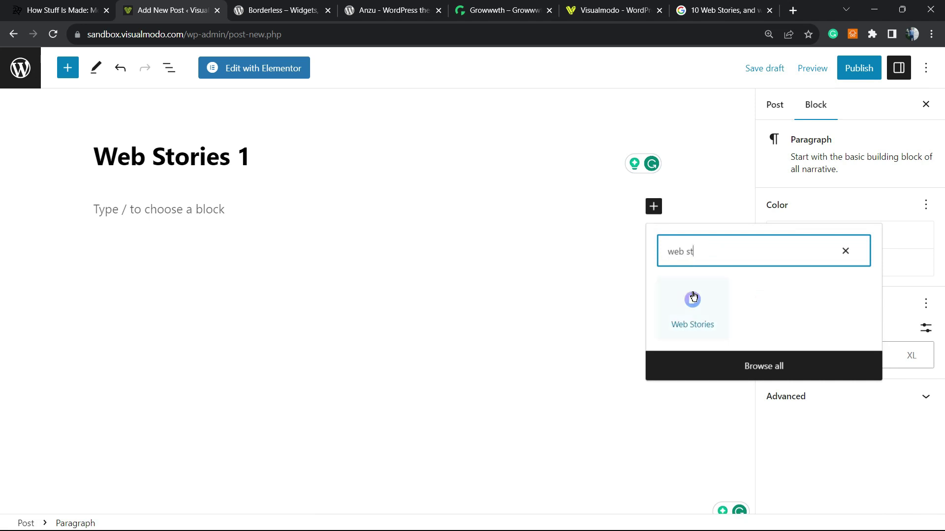
Step: Insert a Web Stories block in Single Story mode embedding the 'Test' story
click(693, 296)
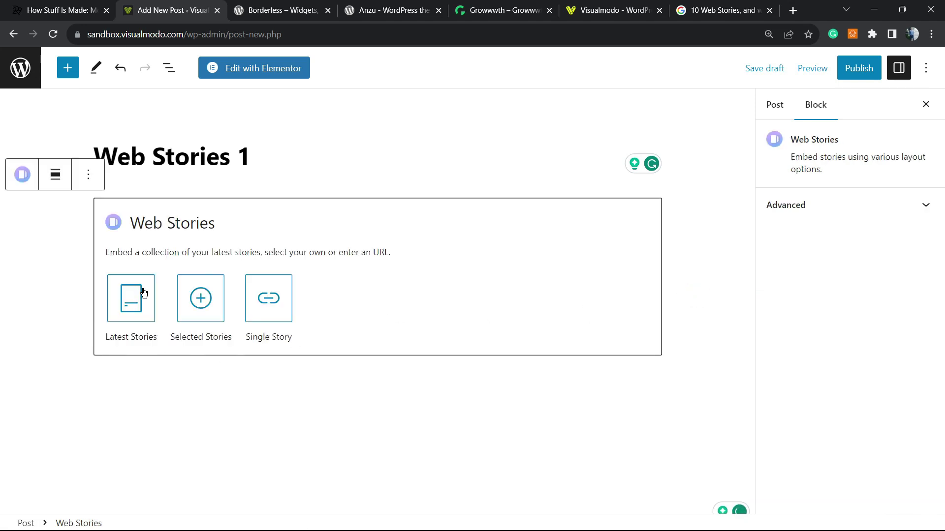
click(144, 293)
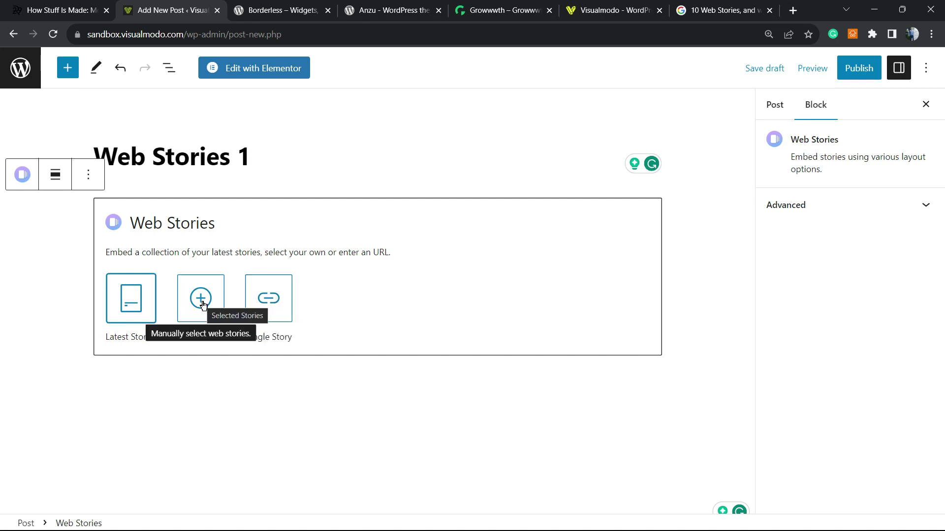
click(273, 297)
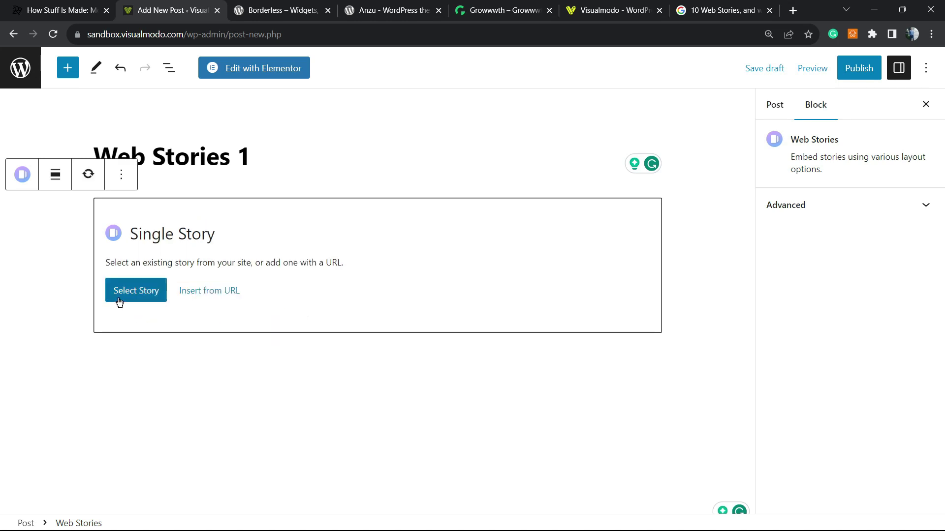
click(133, 292)
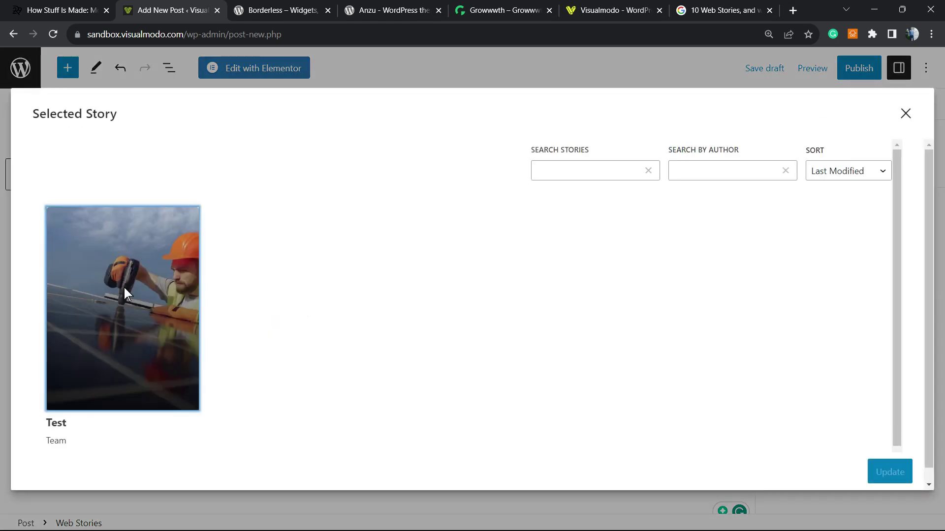
click(124, 289)
click(900, 473)
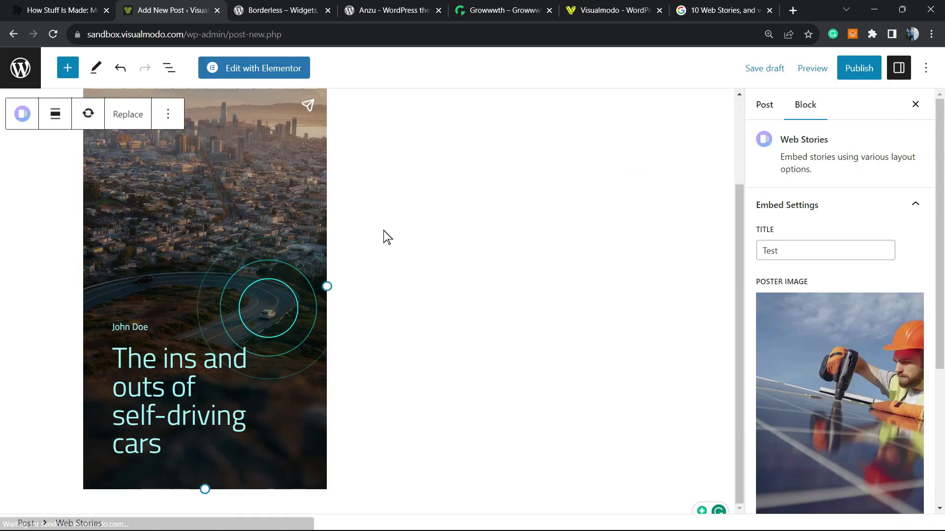
Step: Preview the Web Stories 1 post in a new browser tab and scroll to the embedded story
click(812, 68)
click(713, 192)
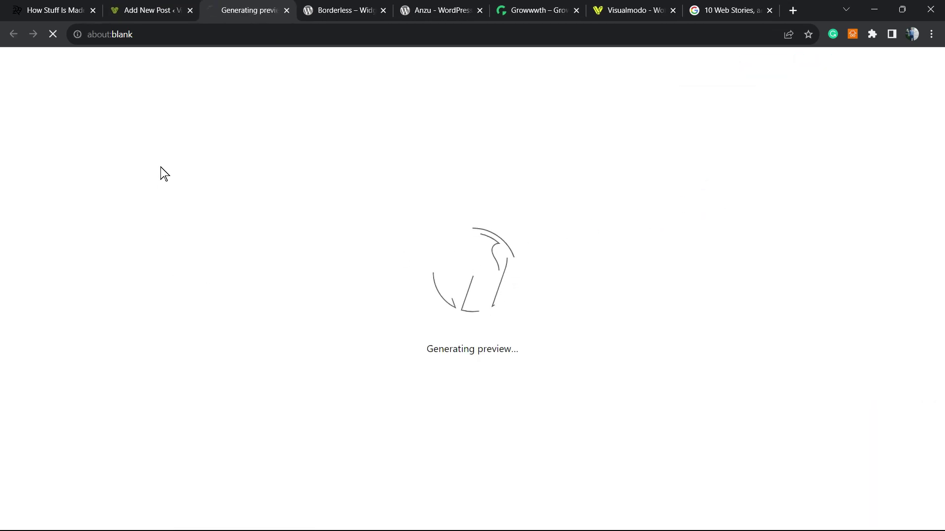
scroll(127, 175, down, 2)
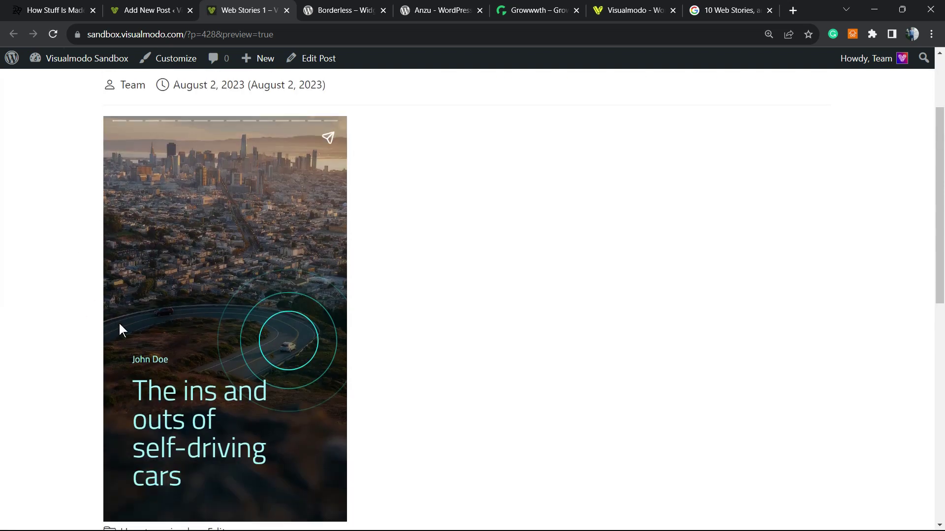
Step: Play the self-driving cars story through to the Relax and enjoy slide, then return to the editor
click(211, 303)
click(290, 295)
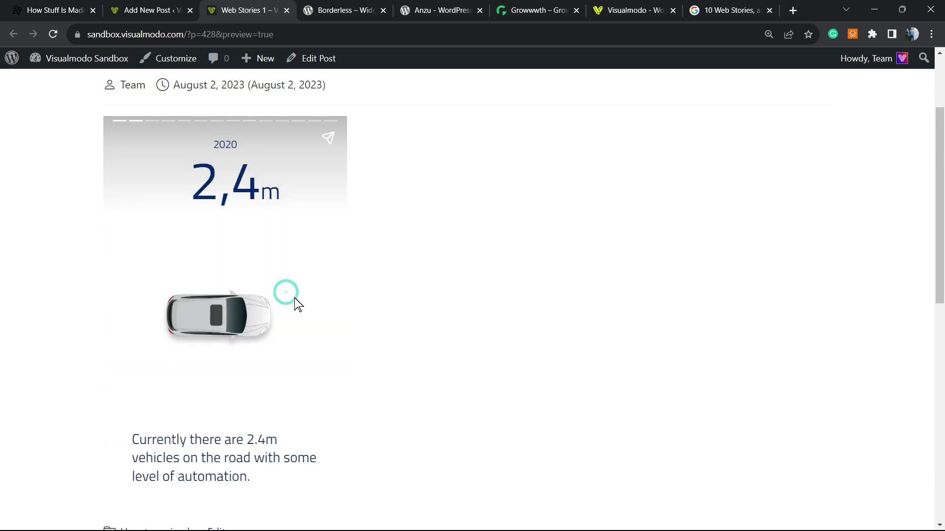
click(295, 297)
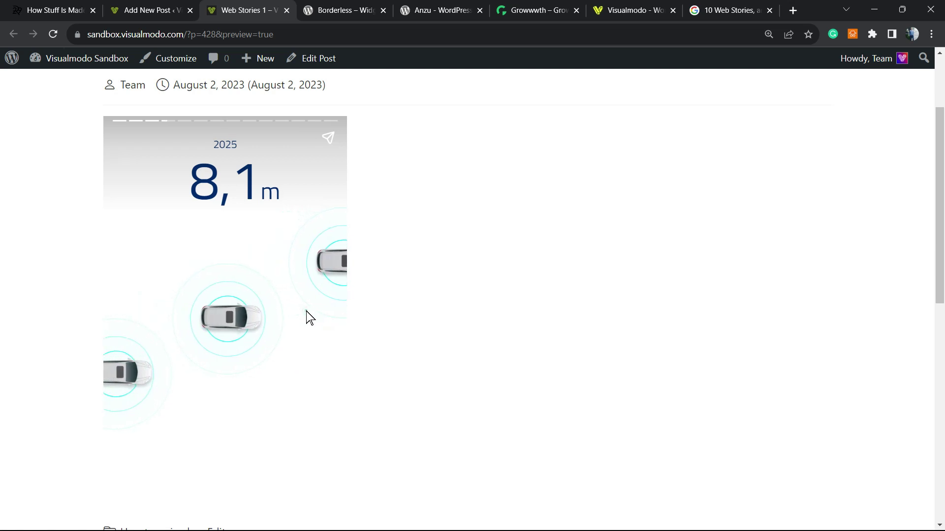
click(307, 312)
click(309, 313)
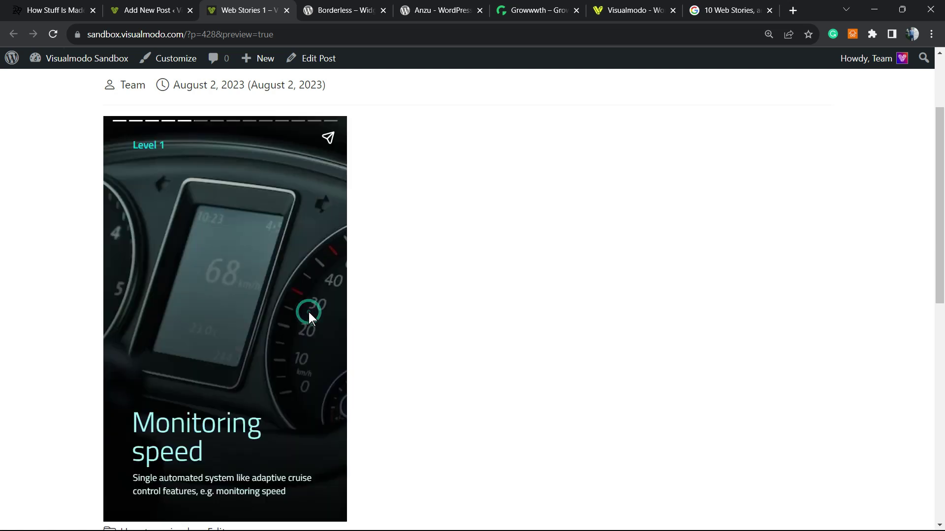
click(308, 312)
click(309, 312)
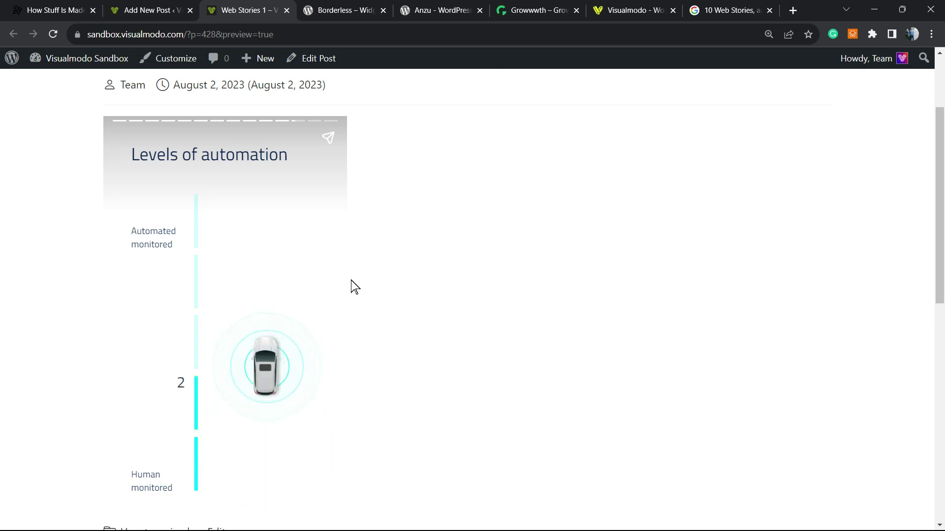
click(143, 11)
Step: Select the Web Stories block and drag its right edge to widen it to 515 by 858 pixels
scroll(283, 245, down, 2)
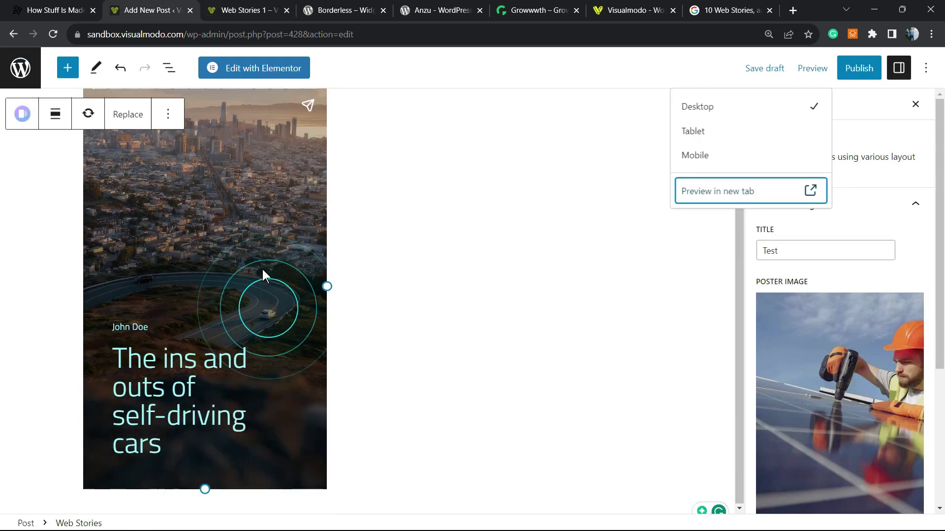
click(344, 283)
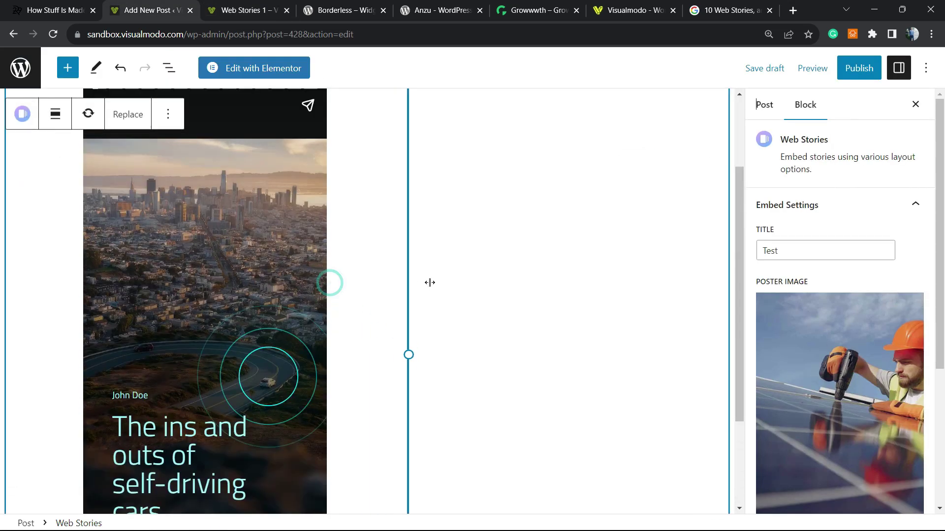
drag(345, 282, 432, 282)
scroll(246, 249, up, 2)
scroll(246, 249, up, 1)
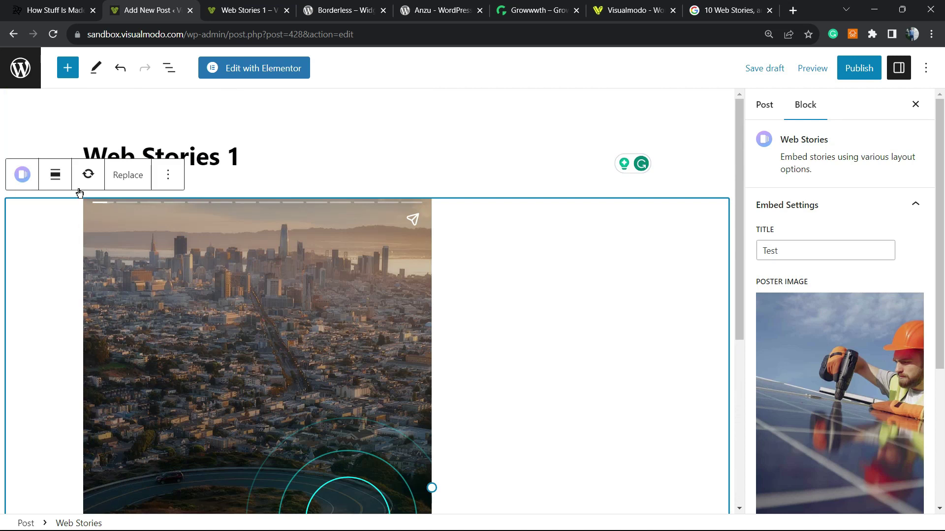
Step: Review the story's alignment choices and Story Dimensions settings, then start publishing
click(89, 182)
click(53, 176)
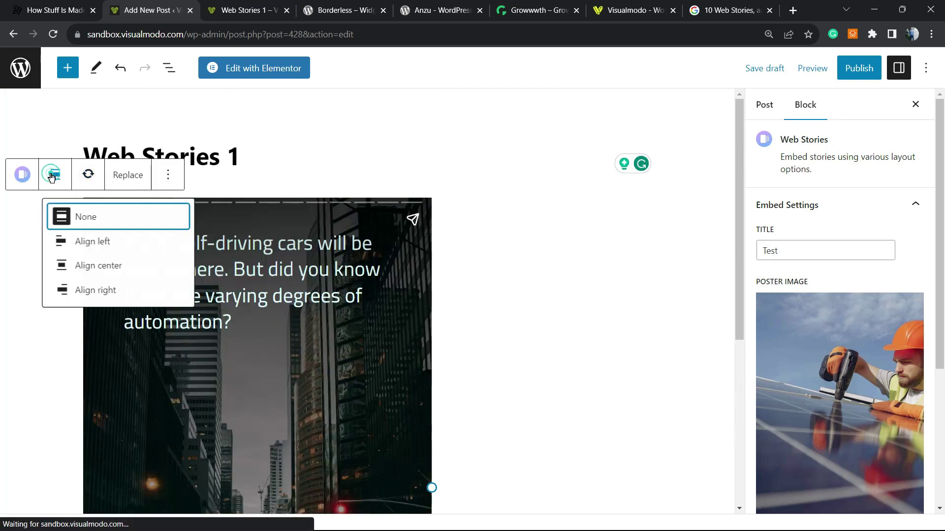
scroll(814, 335, down, 4)
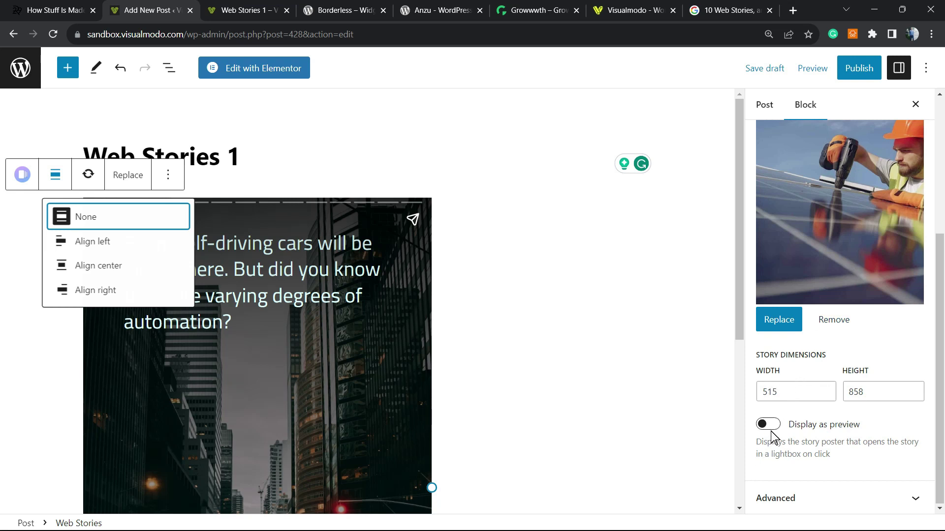
scroll(787, 418, up, 5)
scroll(801, 368, down, 5)
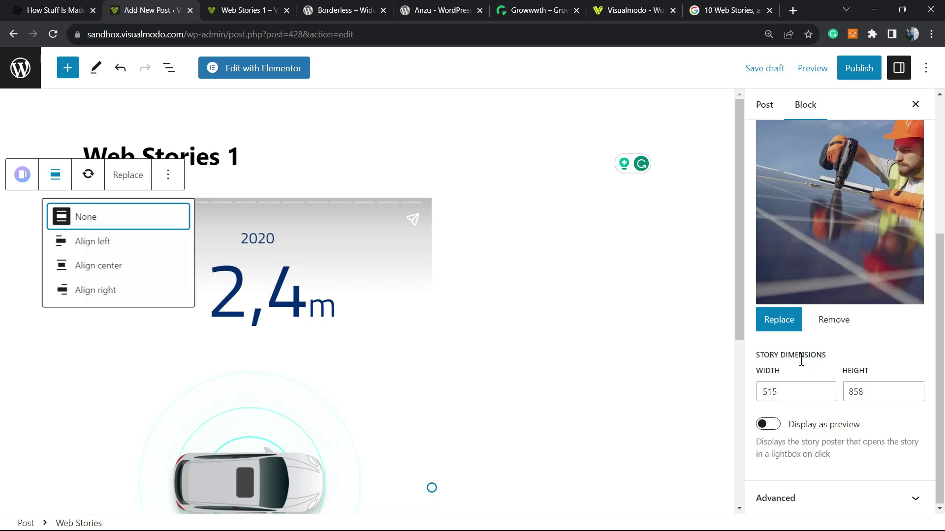
scroll(801, 354, up, 5)
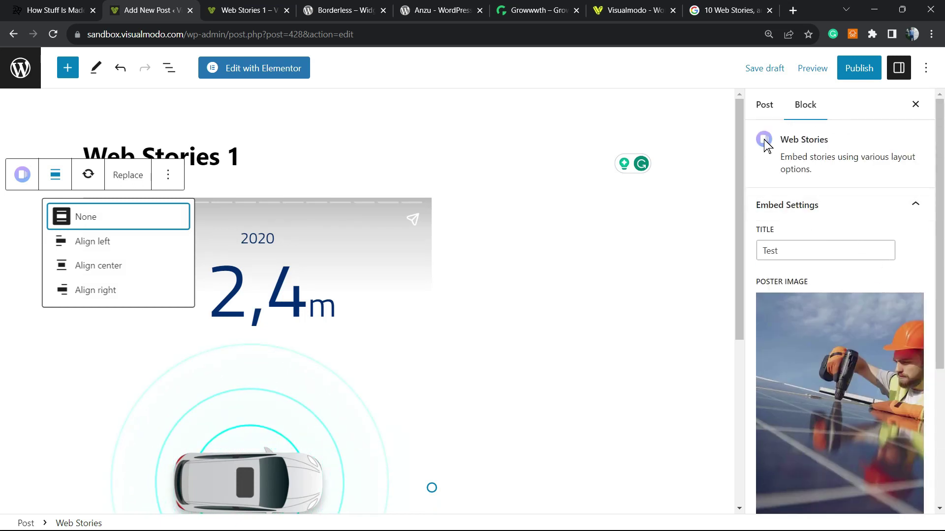
scroll(443, 285, down, 5)
scroll(359, 308, down, 1)
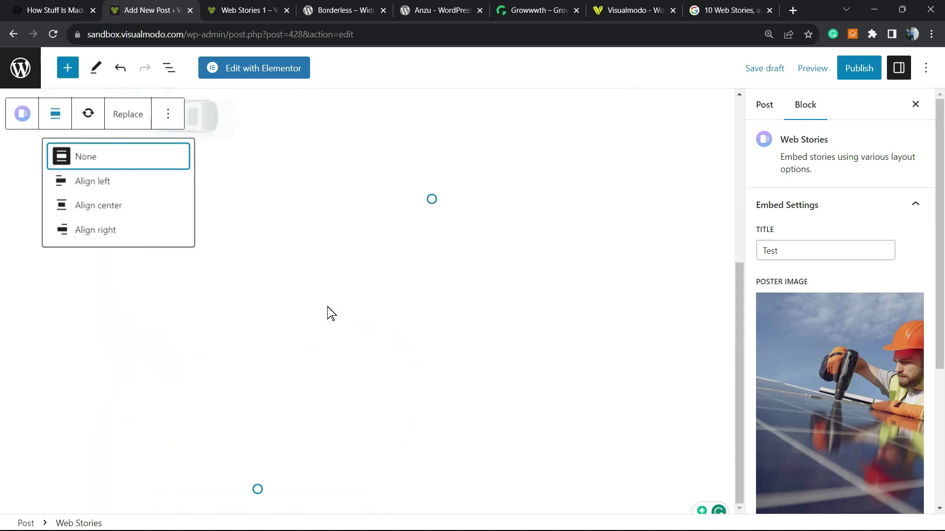
scroll(329, 313, up, 6)
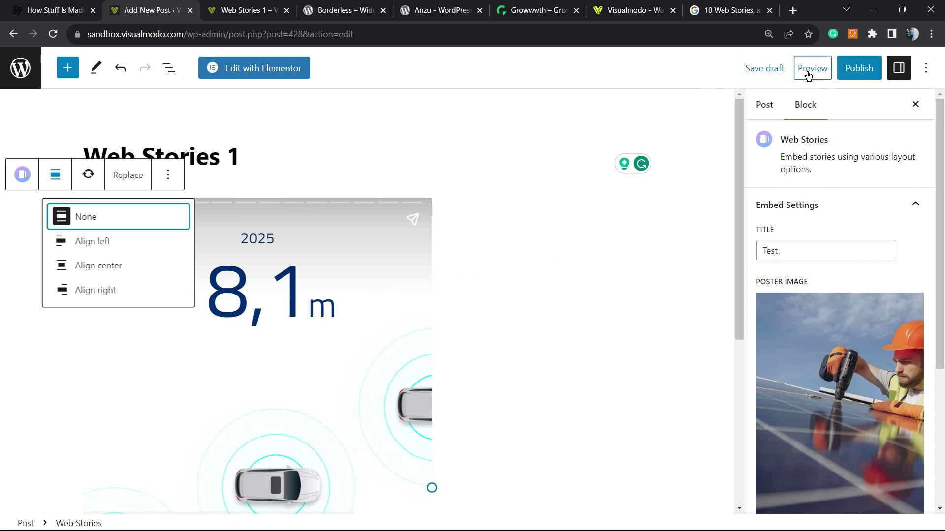
click(847, 73)
Step: Confirm publishing in the pre-publish panel so the Web Stories 1 post goes live
click(825, 72)
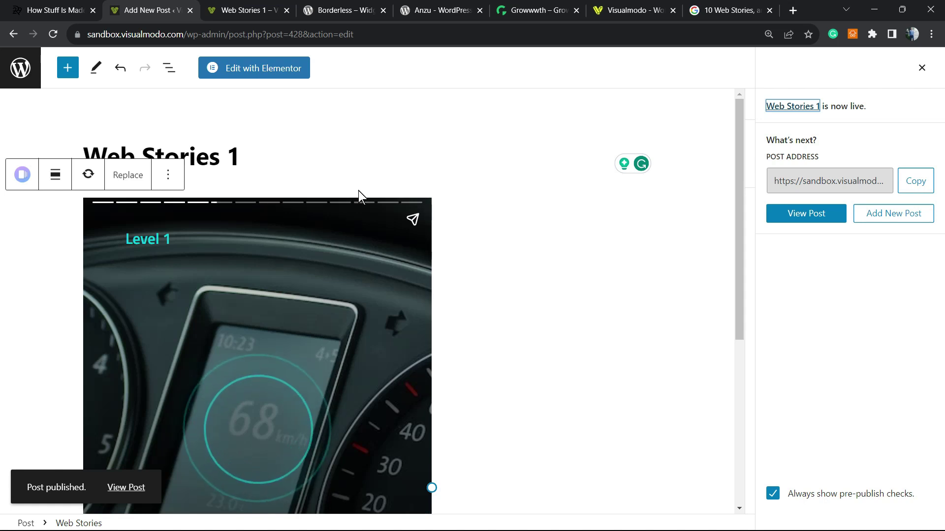
scroll(259, 250, down, 3)
scroll(266, 249, up, 2)
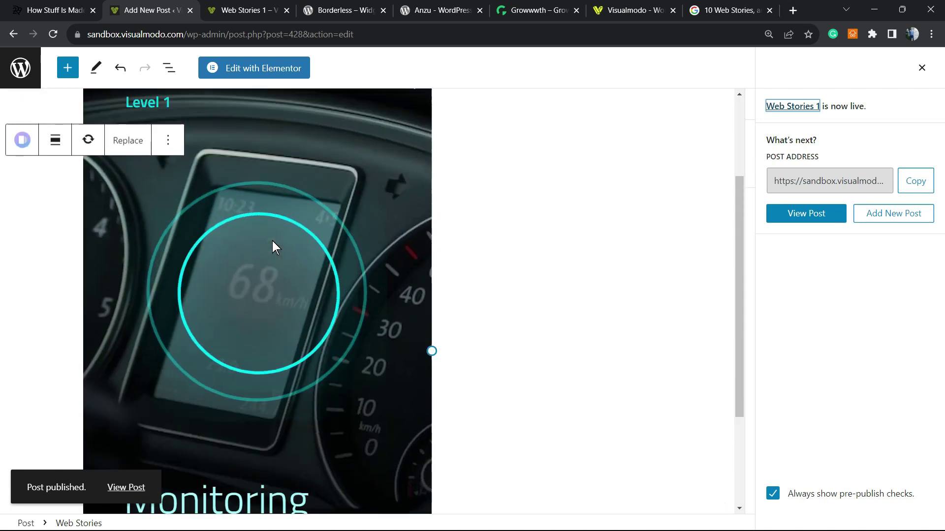
scroll(232, 211, up, 1)
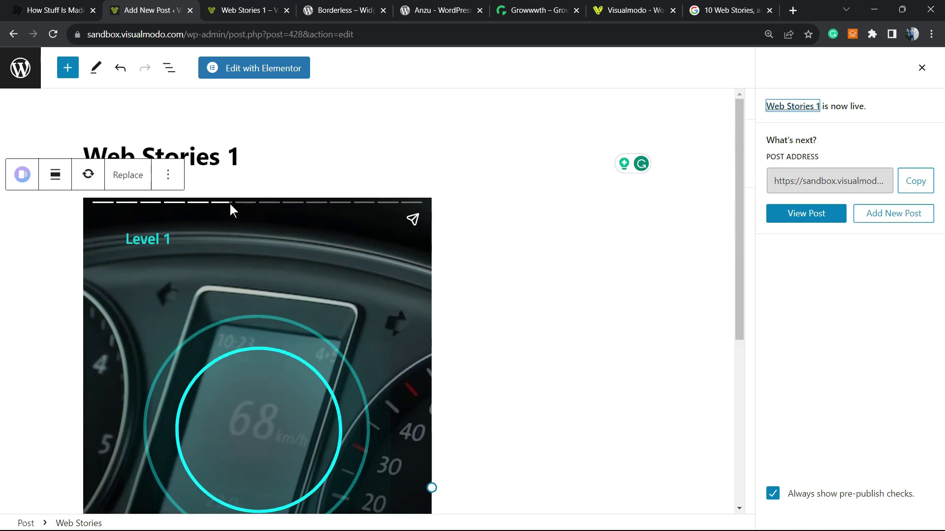
Step: Look over the Borderless plugin and Anzu theme pages, then switch to the Growwwth homepage
click(342, 10)
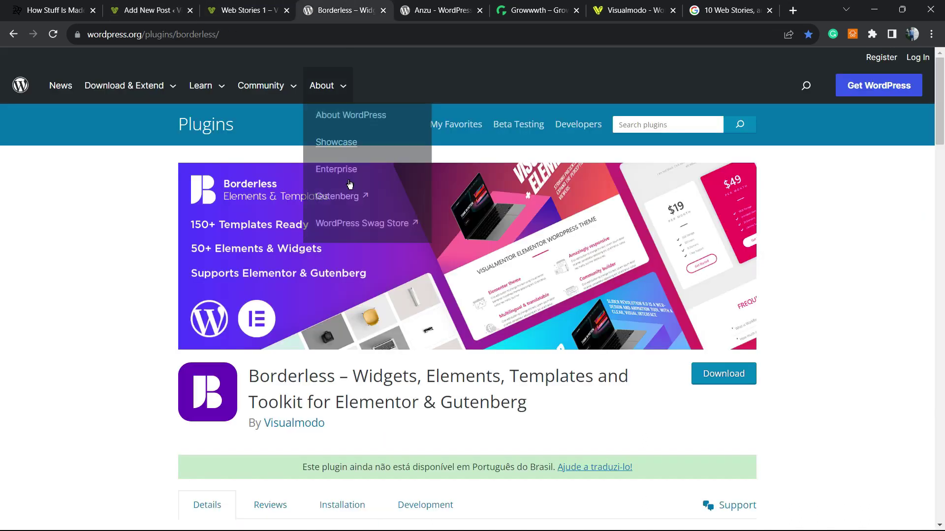
double_click(274, 372)
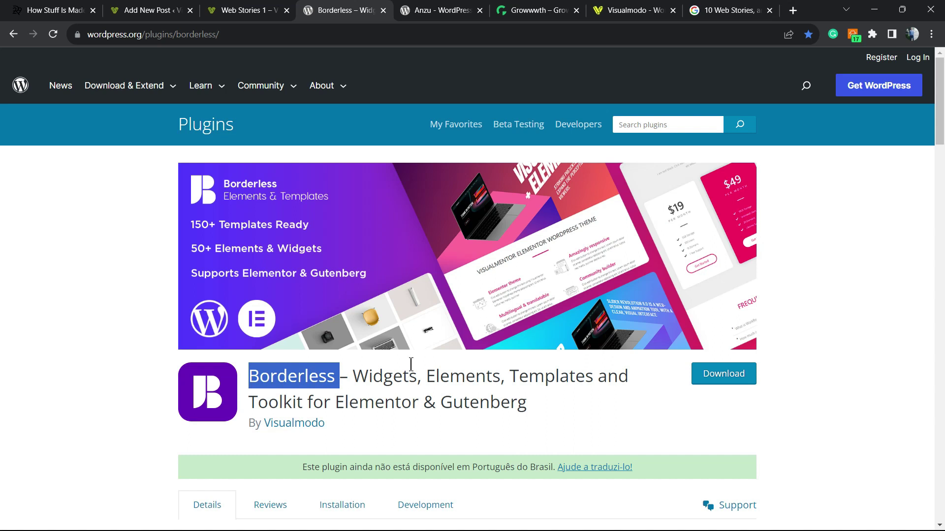
click(435, 9)
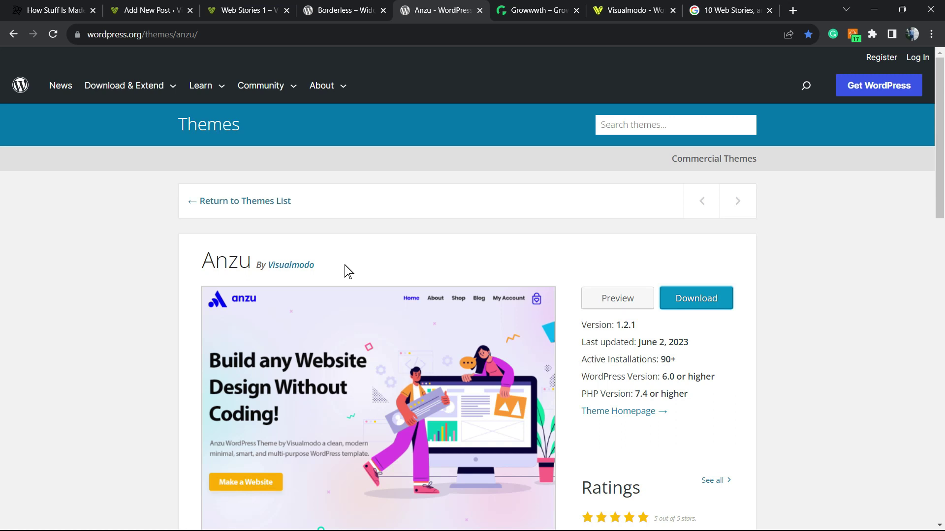
click(539, 10)
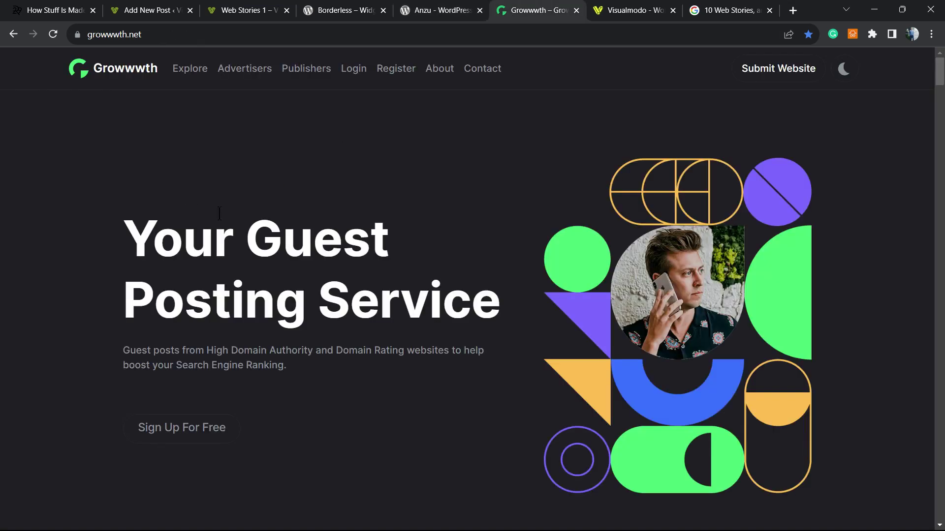
Step: Scroll through Growwwth's grid of guest-posting publisher sites, then switch to the Visualmodo tab
scroll(220, 213, down, 6)
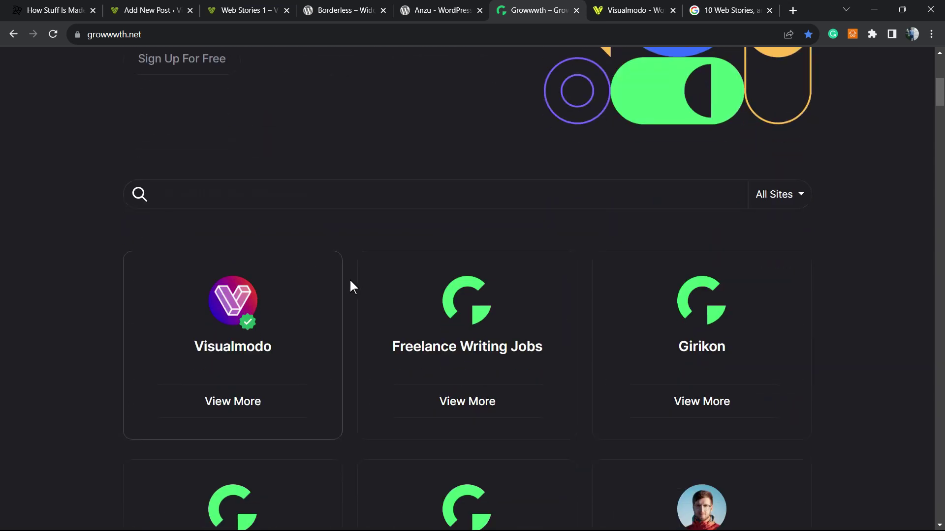
scroll(351, 289, down, 6)
scroll(351, 290, down, 8)
scroll(351, 290, down, 4)
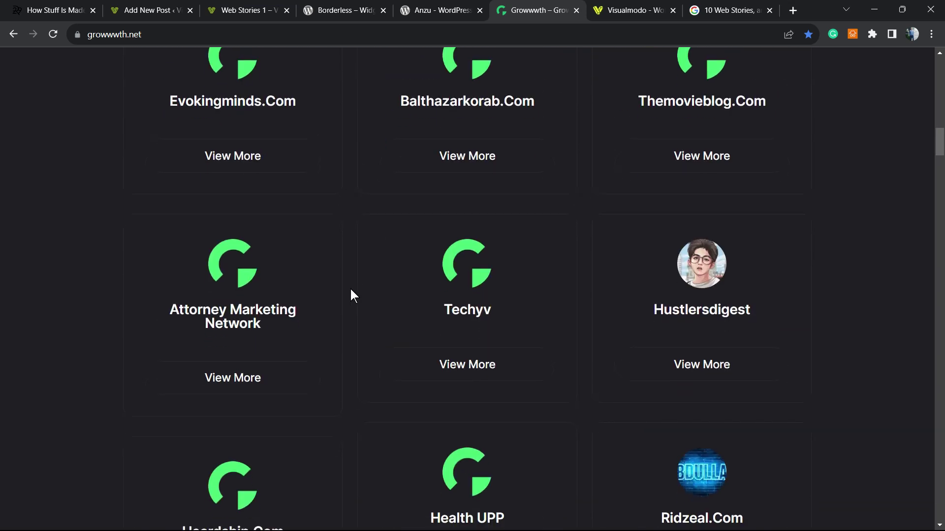
scroll(351, 289, down, 10)
scroll(351, 291, down, 3)
scroll(351, 291, down, 3)
scroll(351, 286, down, 5)
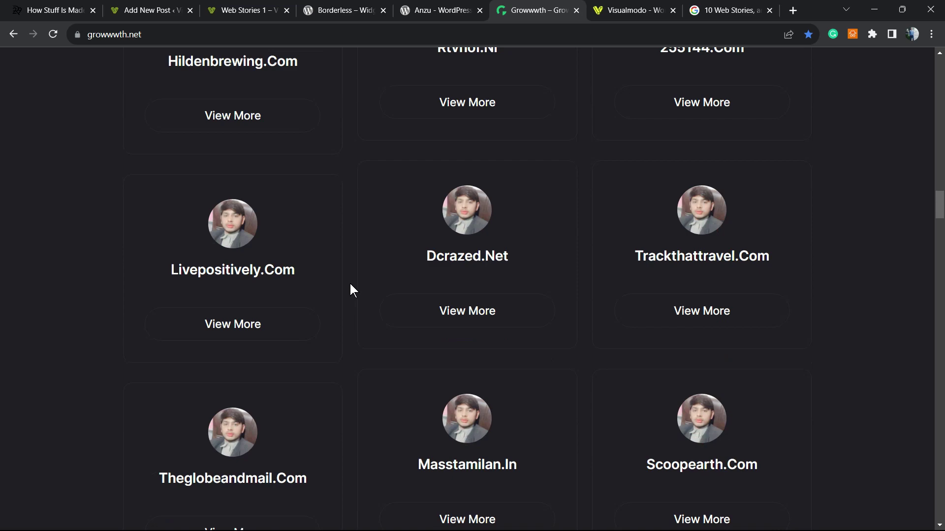
scroll(364, 276, down, 2)
scroll(365, 270, down, 5)
scroll(364, 271, down, 5)
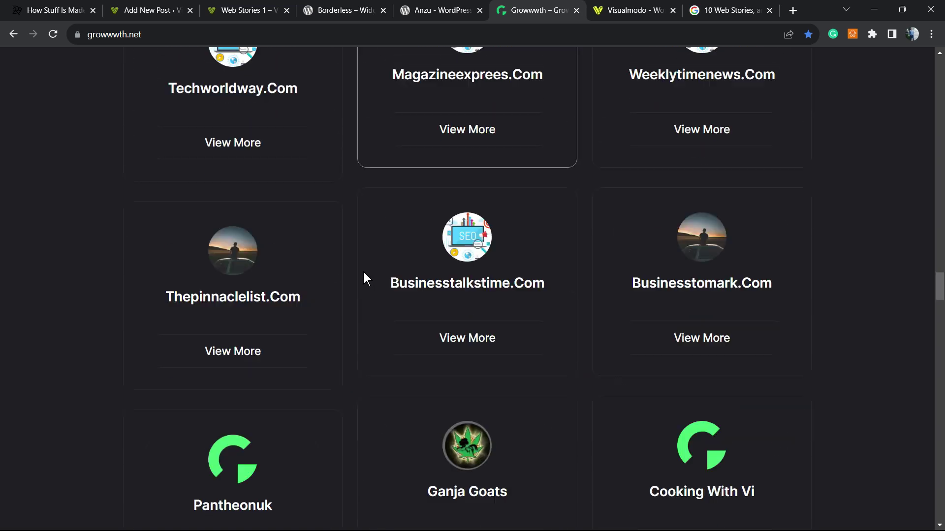
scroll(363, 272, down, 6)
scroll(362, 276, down, 8)
scroll(362, 275, down, 5)
scroll(363, 276, down, 8)
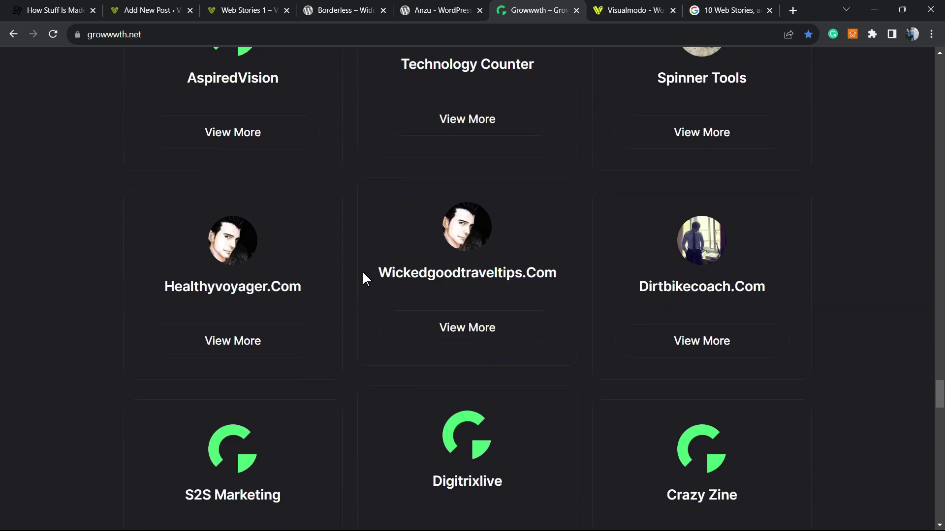
key(ctrl+Tab)
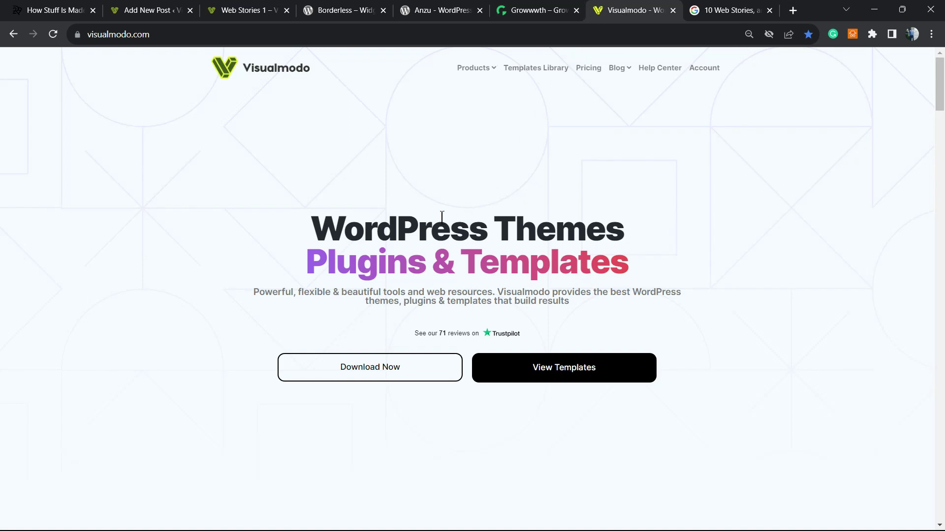
Step: Zoom the Visualmodo page in two levels and go to the Templates Library
key(ctrl+plus)
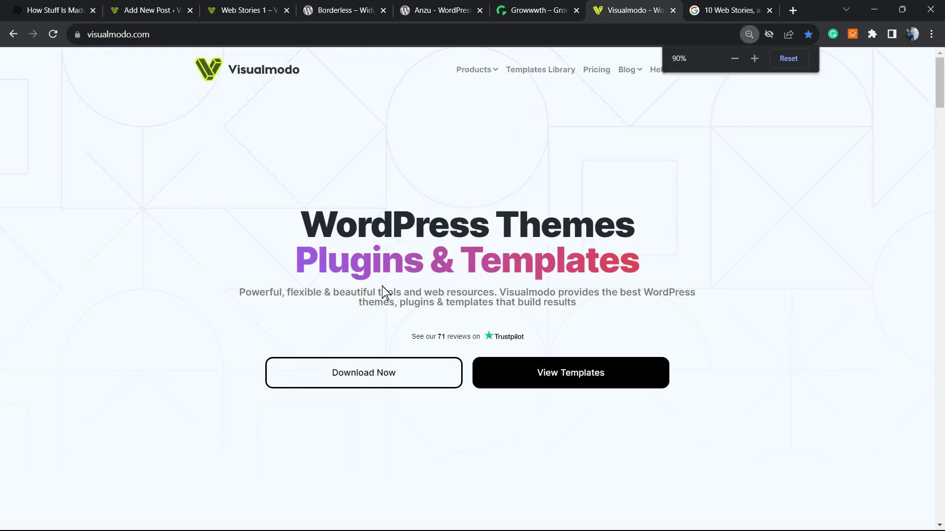
key(ctrl+plus)
click(521, 72)
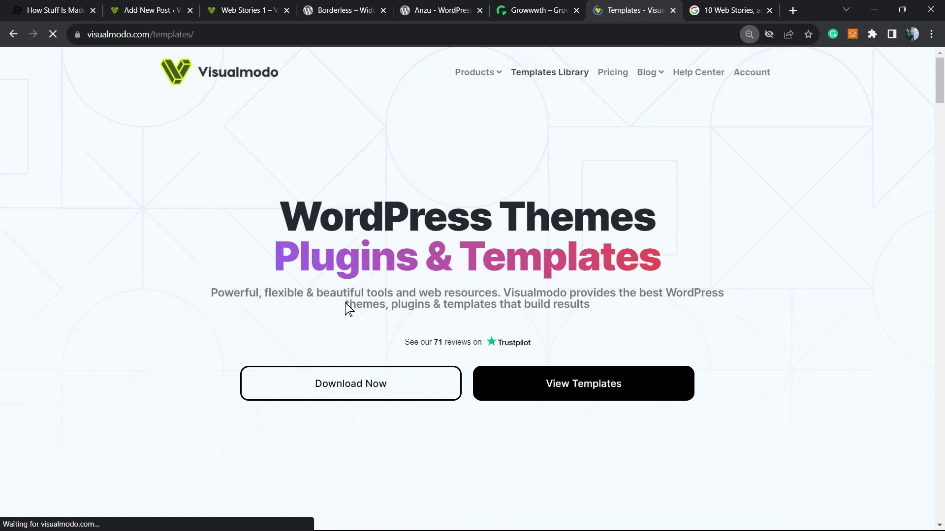
Step: Scroll through template cards such as Recruiting, Software Company, Burger and Bistro
scroll(423, 300, down, 5)
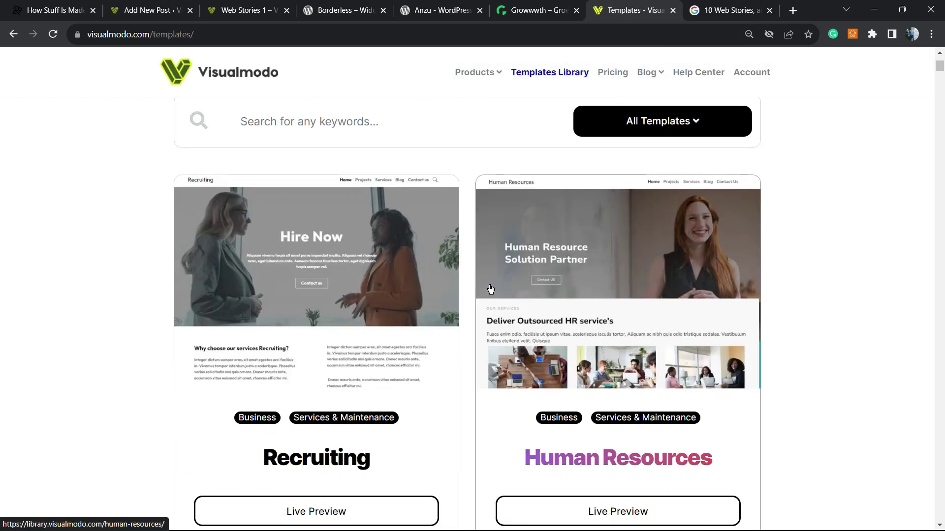
scroll(471, 293, down, 1)
scroll(468, 293, down, 4)
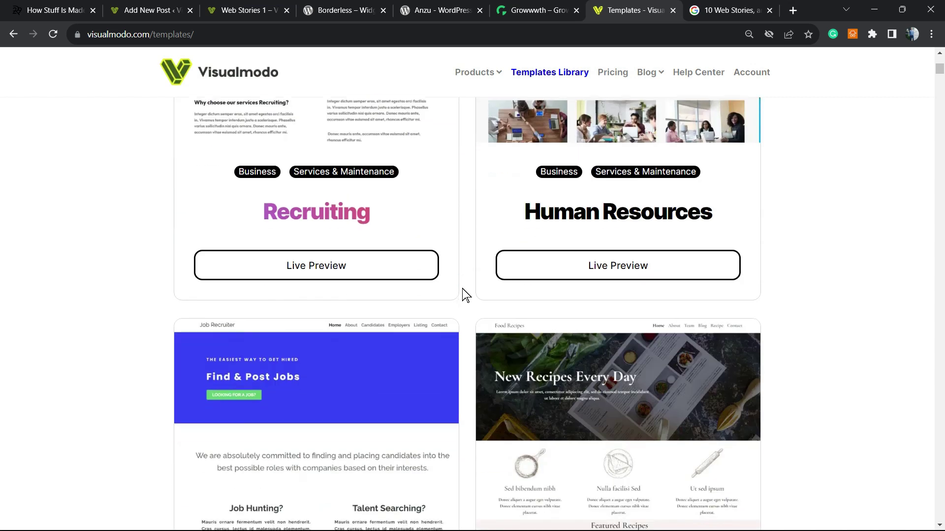
scroll(466, 294, down, 7)
scroll(466, 294, down, 8)
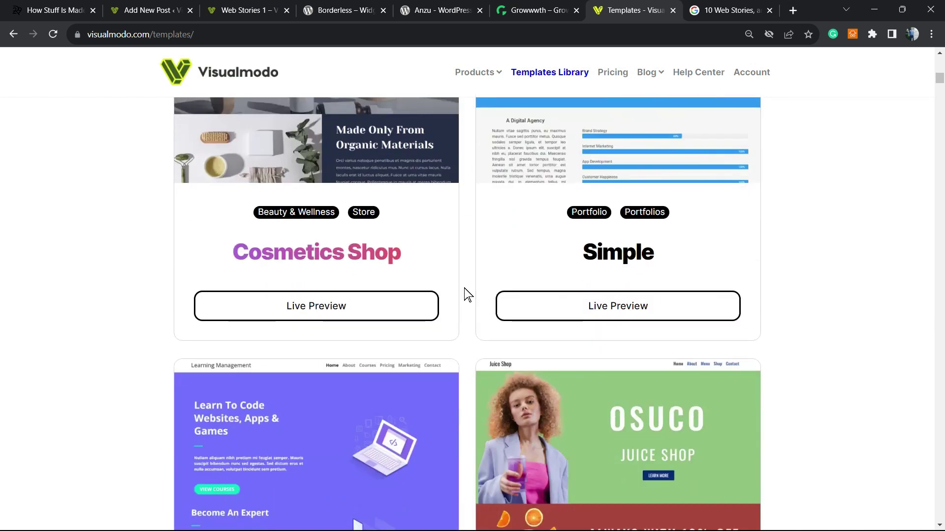
scroll(467, 294, down, 4)
scroll(467, 295, down, 5)
scroll(467, 295, down, 5)
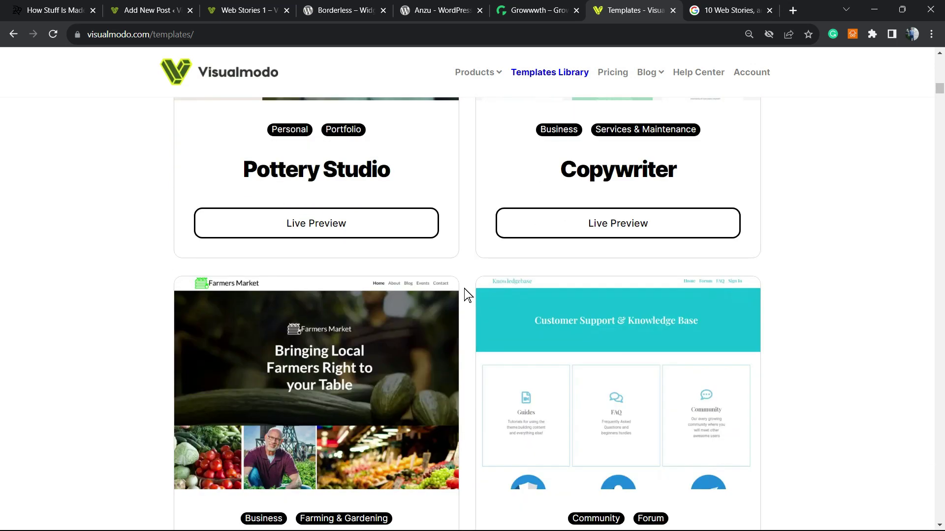
scroll(467, 295, down, 10)
scroll(467, 296, down, 6)
scroll(467, 295, down, 3)
scroll(467, 295, down, 10)
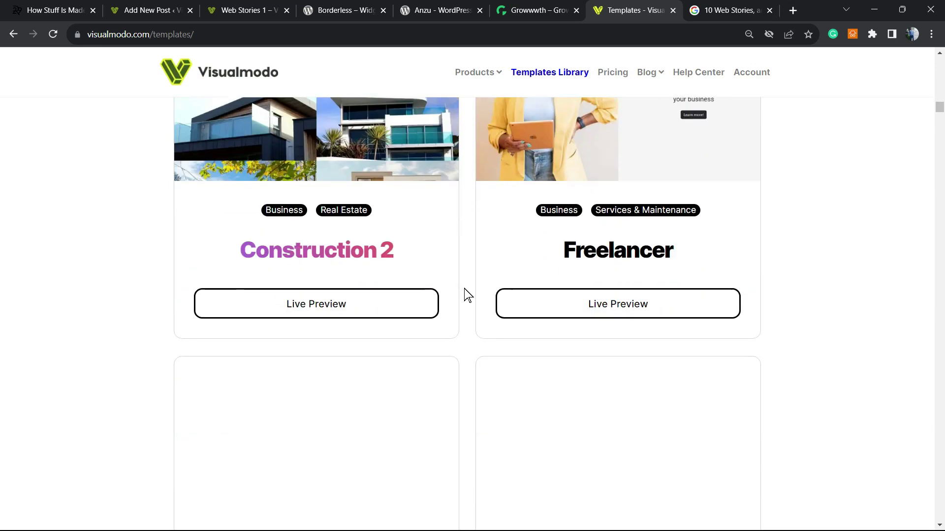
scroll(468, 295, down, 3)
scroll(468, 295, down, 9)
scroll(467, 295, down, 6)
scroll(468, 295, down, 9)
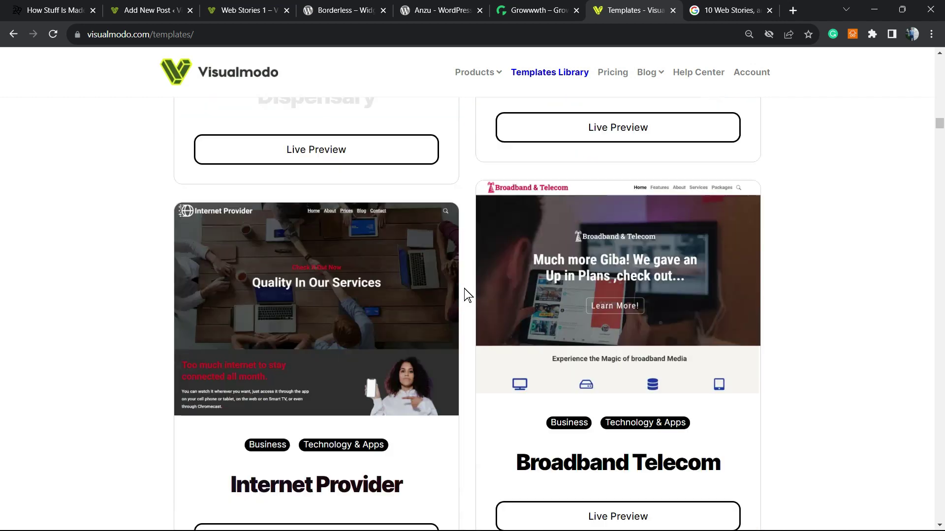
scroll(467, 295, down, 5)
scroll(467, 295, down, 10)
scroll(467, 295, down, 5)
scroll(467, 295, down, 13)
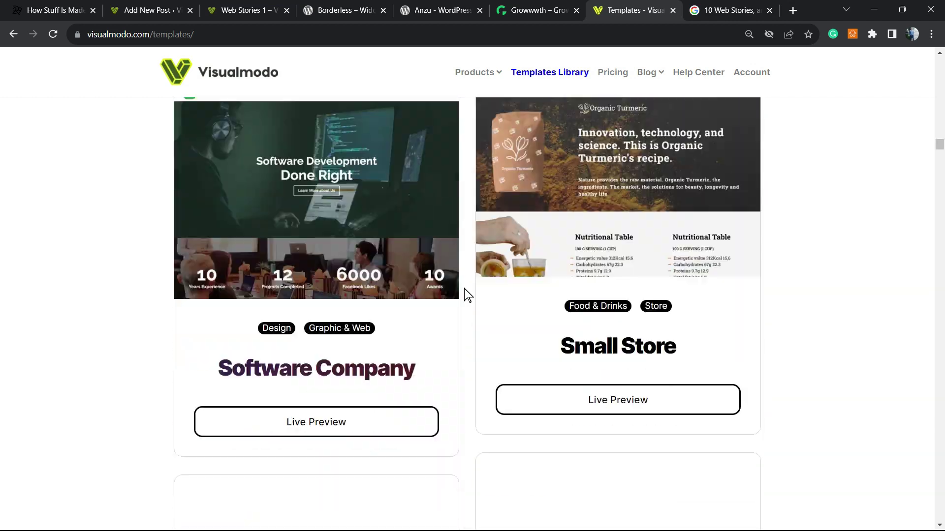
scroll(467, 295, down, 3)
scroll(468, 295, down, 10)
scroll(468, 295, down, 4)
scroll(467, 295, down, 12)
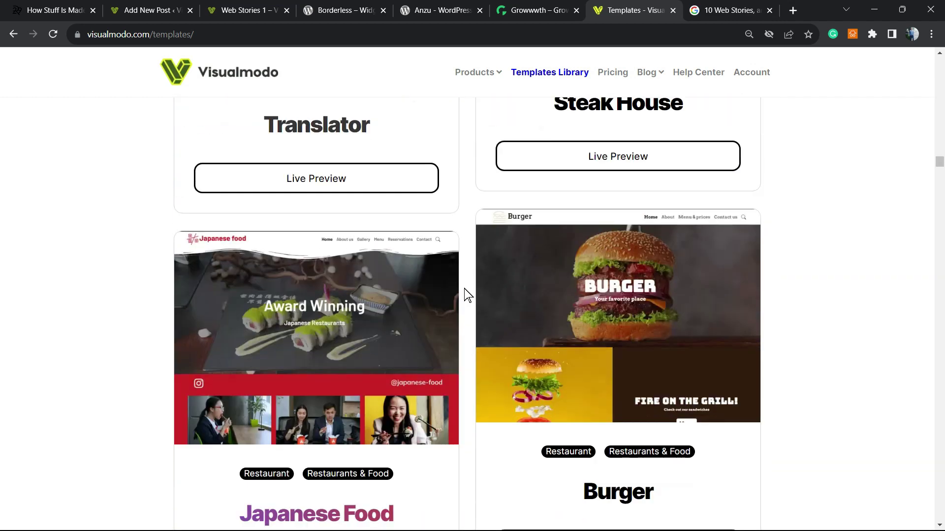
scroll(467, 295, down, 7)
scroll(468, 295, down, 5)
scroll(467, 295, down, 5)
scroll(467, 295, down, 6)
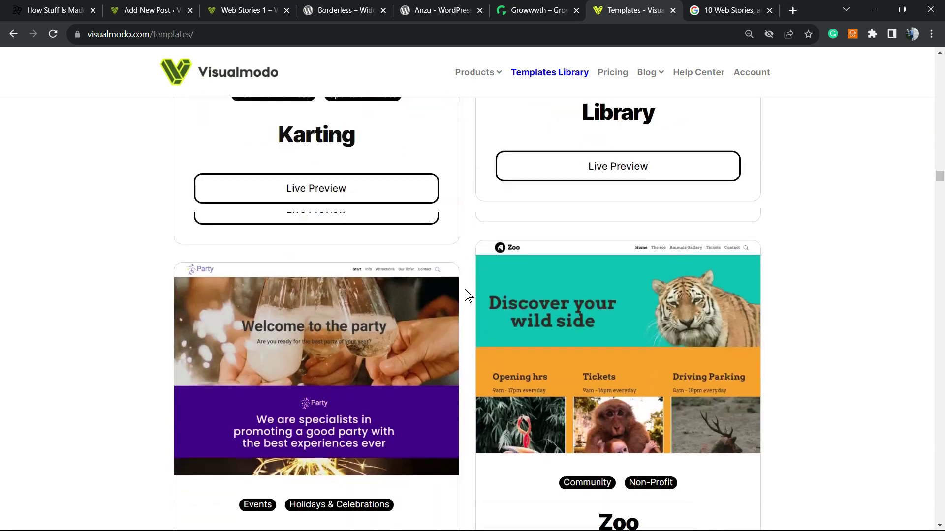
scroll(468, 295, down, 5)
scroll(468, 295, down, 3)
scroll(467, 293, down, 6)
scroll(473, 296, down, 5)
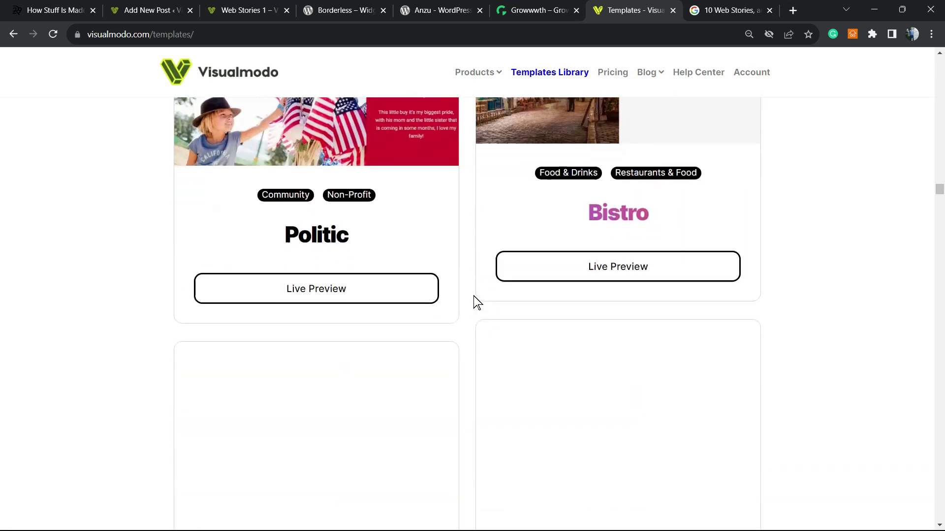